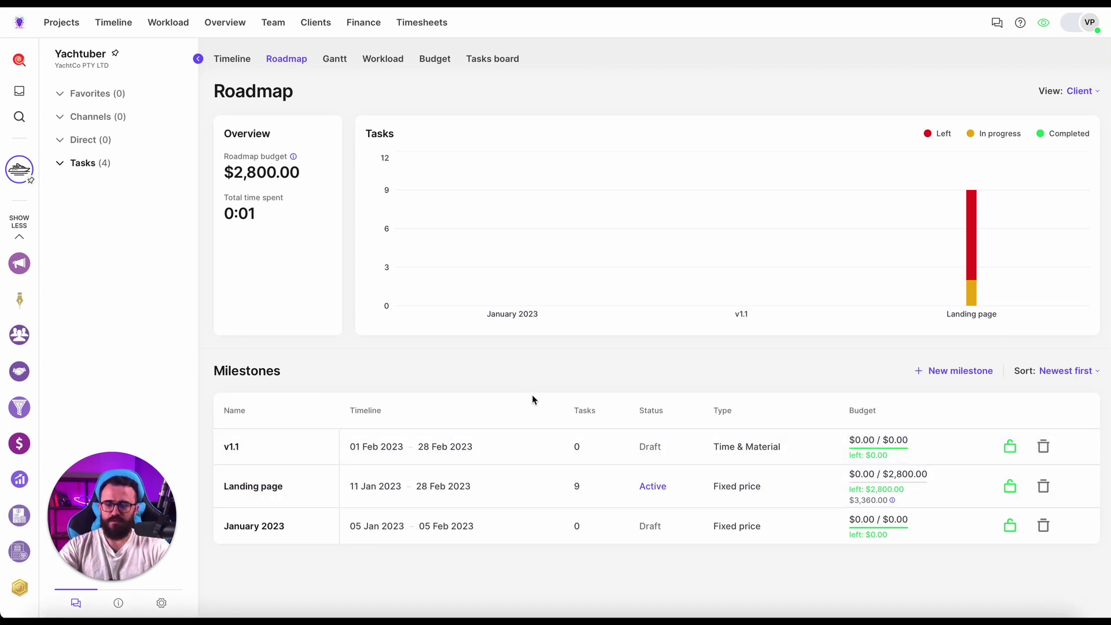
Look through Finance's Bills and Expenses tabs, then return to the all-$0.00 Invoicing overview.
left_click(377, 26)
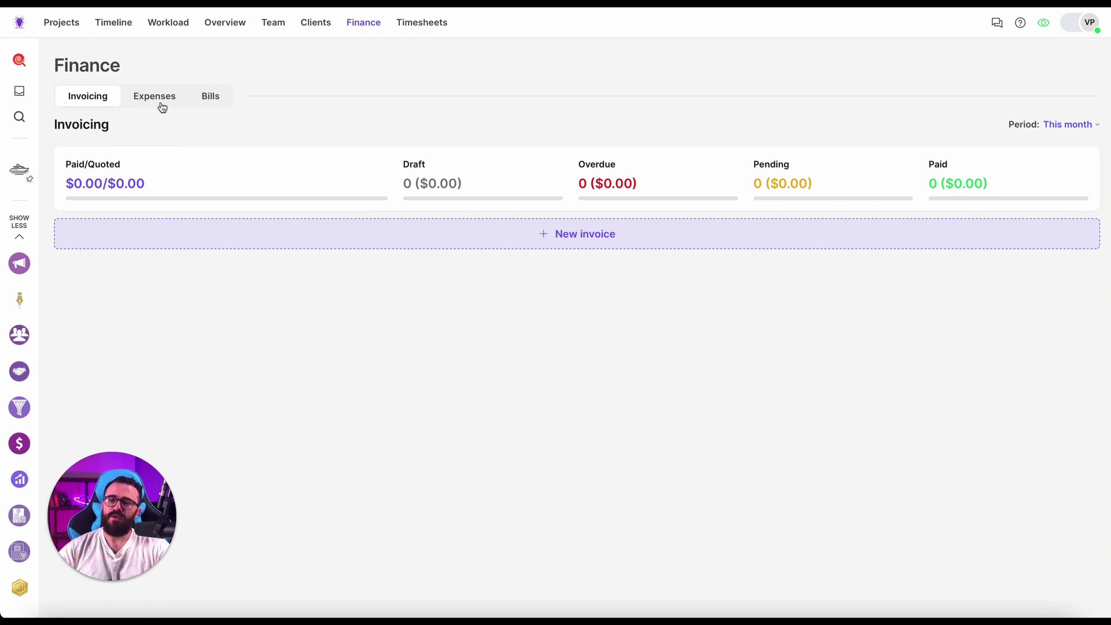
left_click(218, 98)
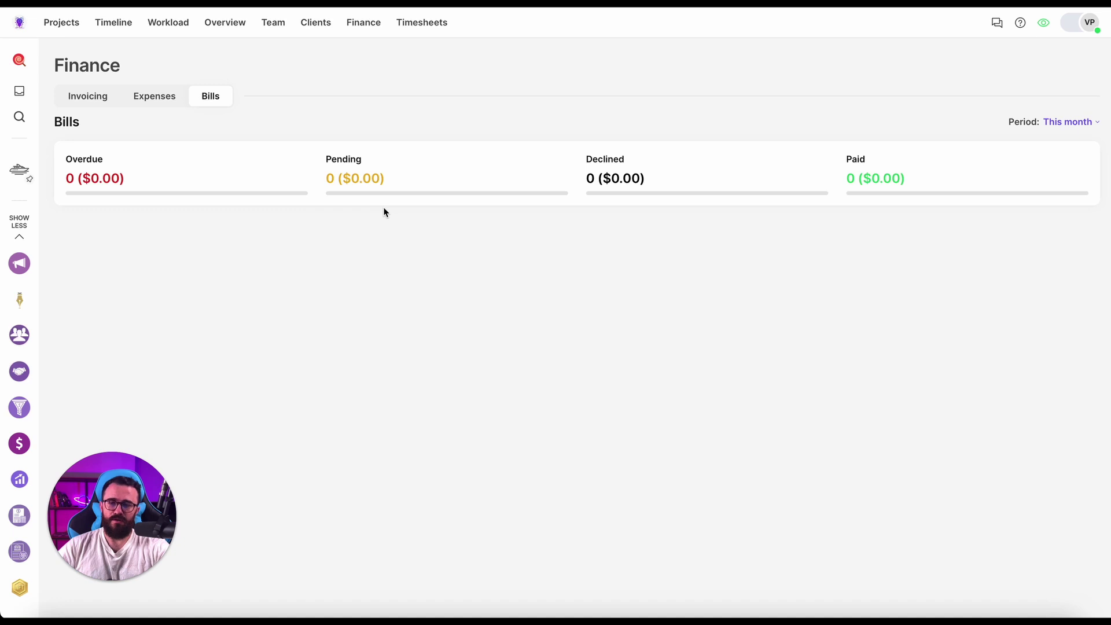
left_click(166, 100)
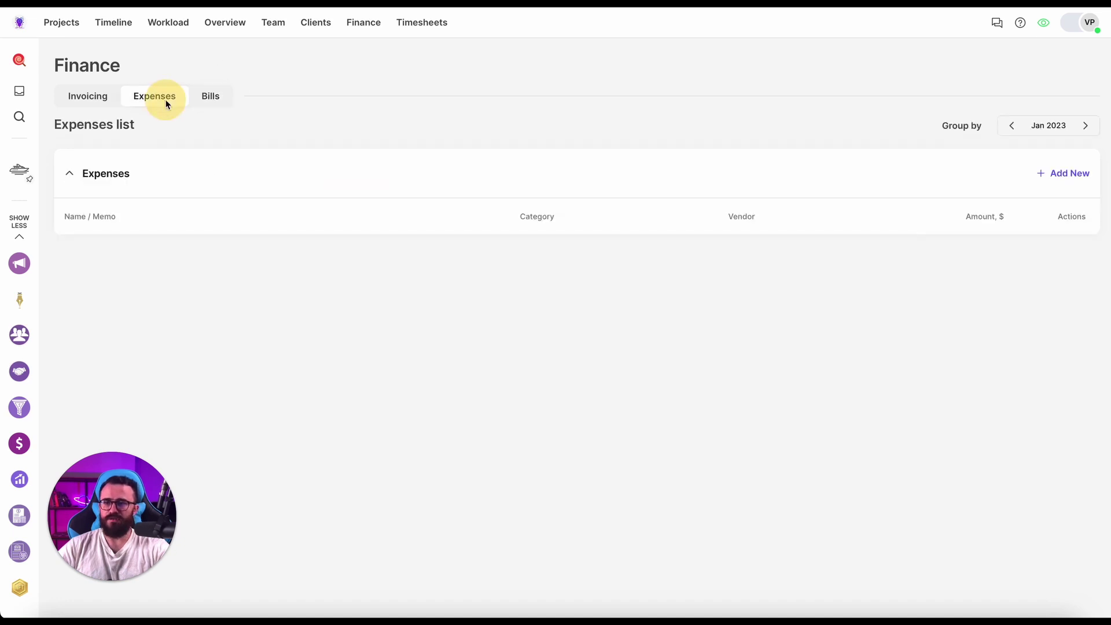
left_click(106, 104)
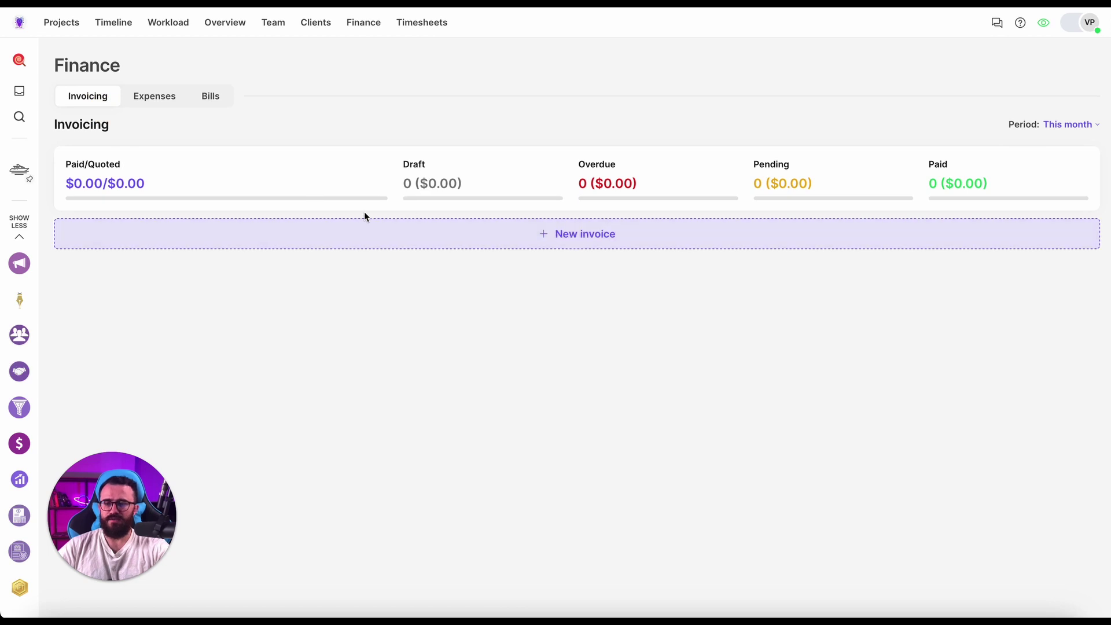
Start a new invoice and follow the missing-settings warning to the HappyCoding organization profile.
left_click(519, 242)
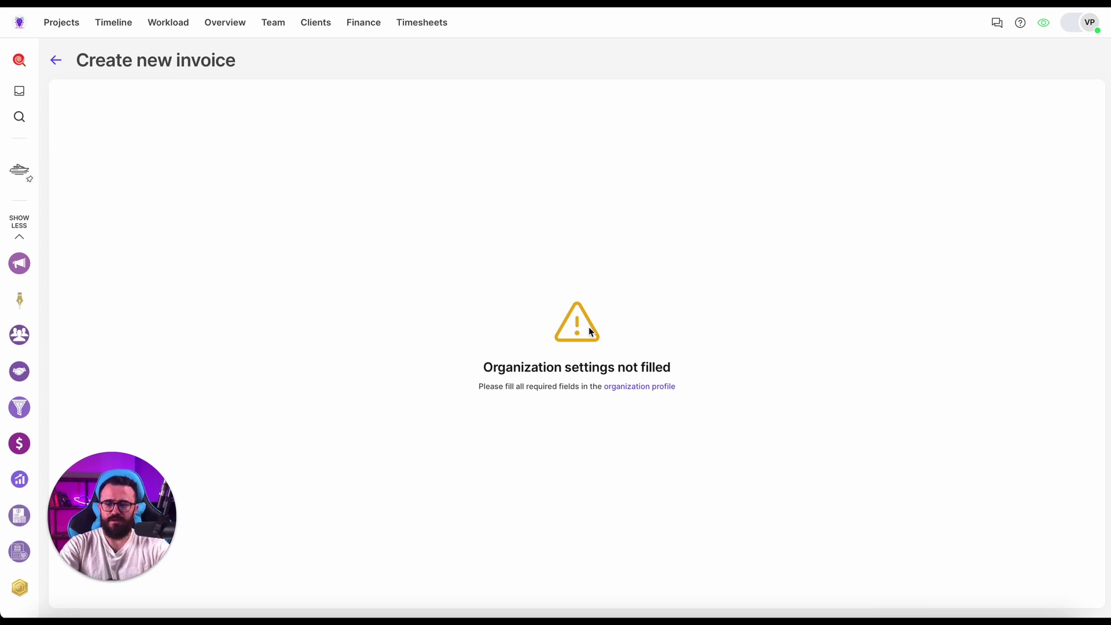
left_click(635, 387)
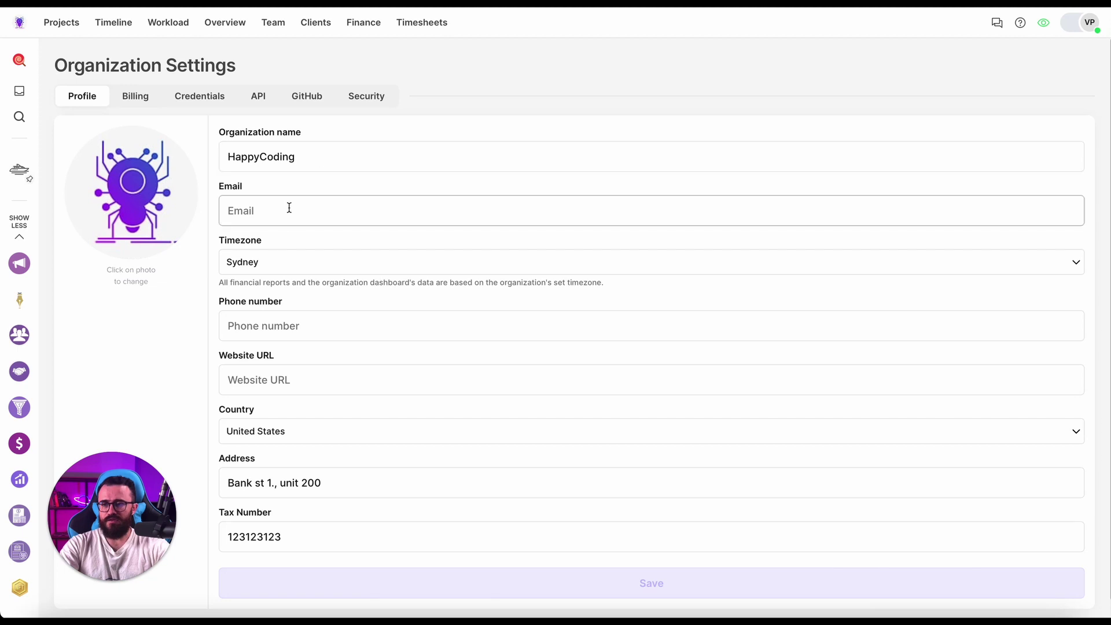
scroll(203, 203, "down", 1)
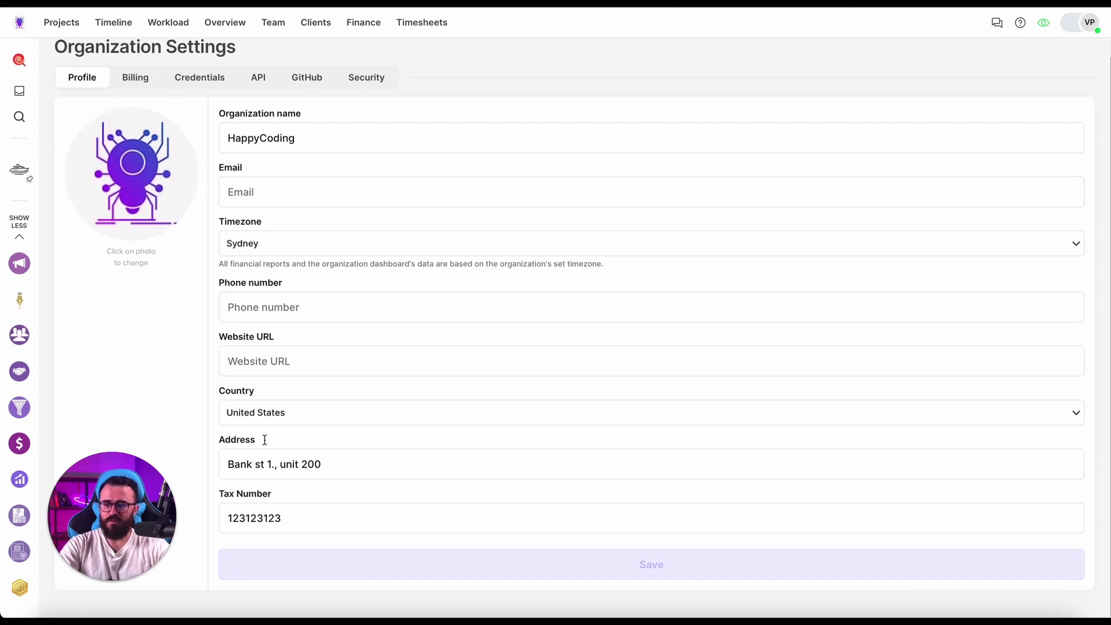
left_click_drag(228, 461, 208, 526)
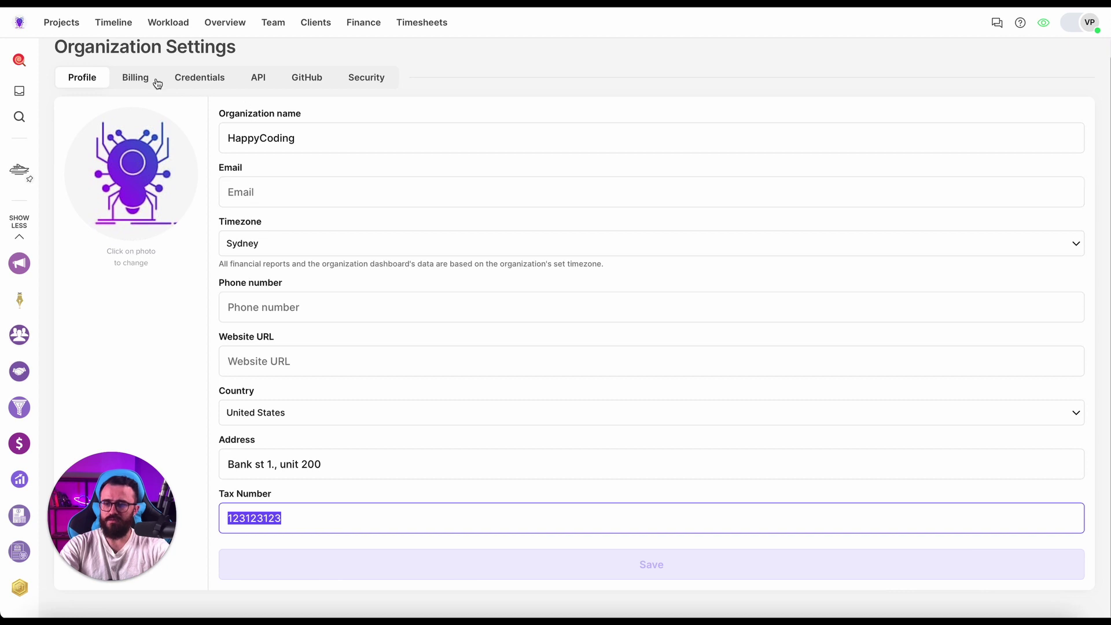
On the Credentials tab, enter ZIP code 10014 and city New York City.
left_click(203, 77)
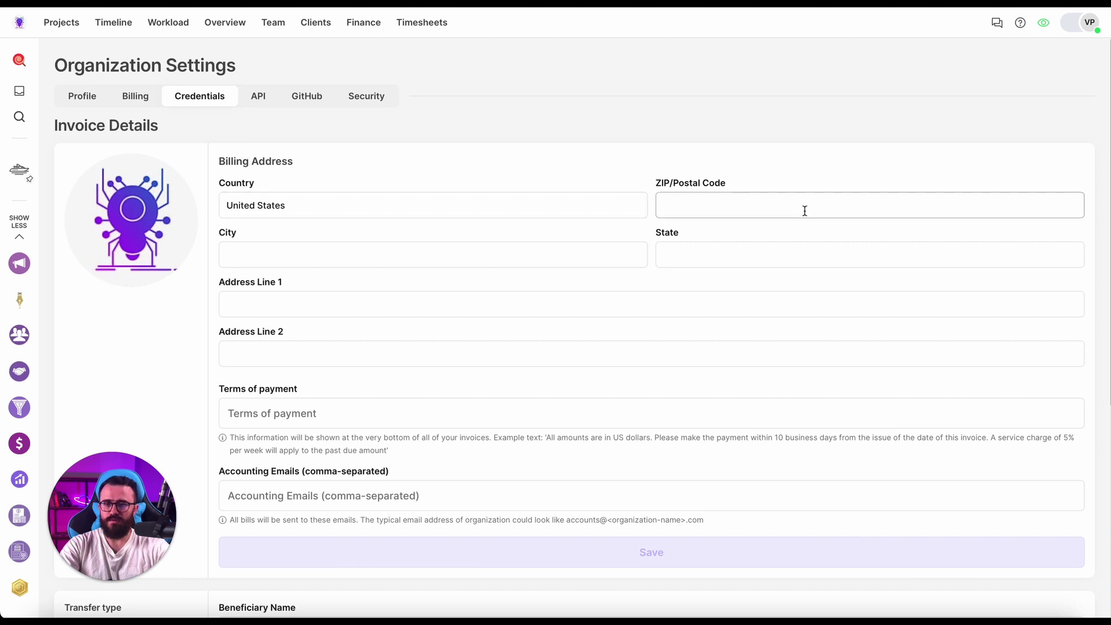
left_click(782, 210)
type("10014")
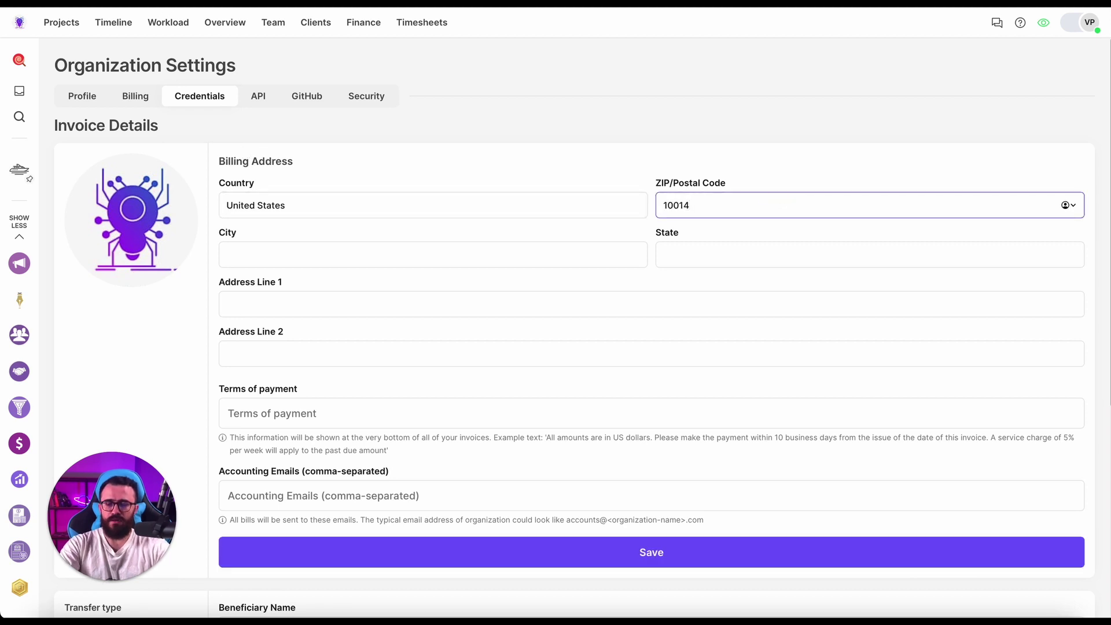
left_click(372, 255)
type("N")
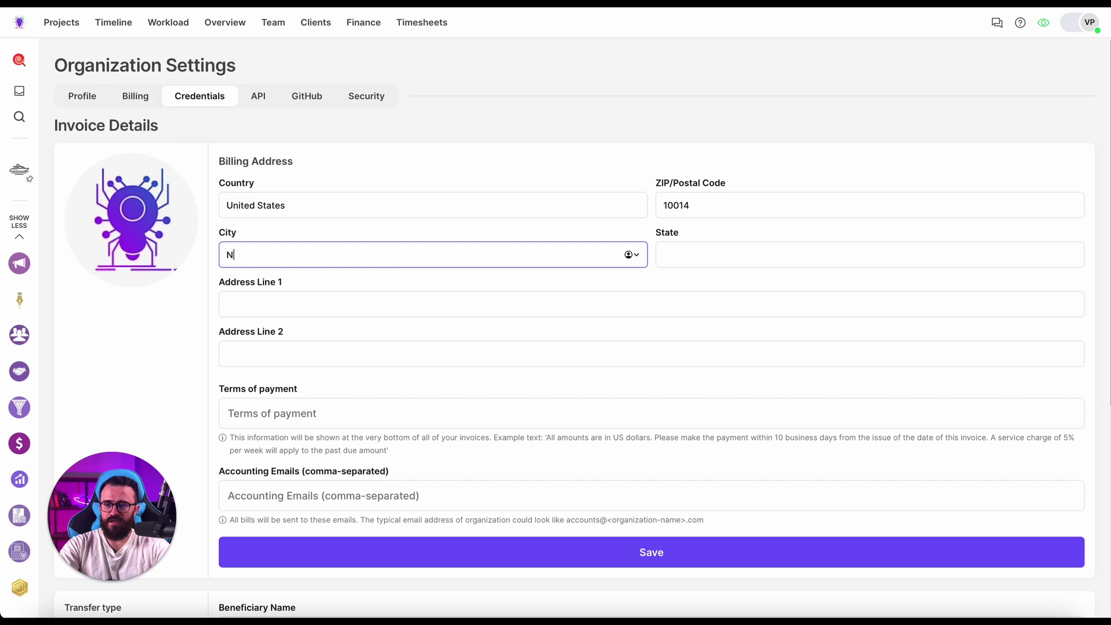
type("w ew York")
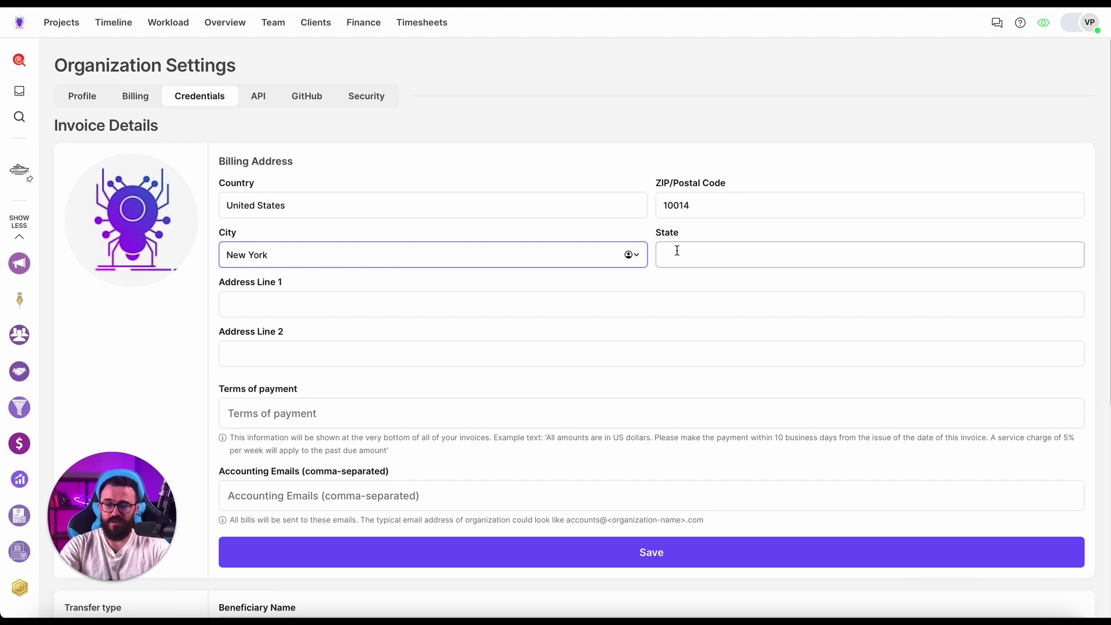
left_click(677, 251)
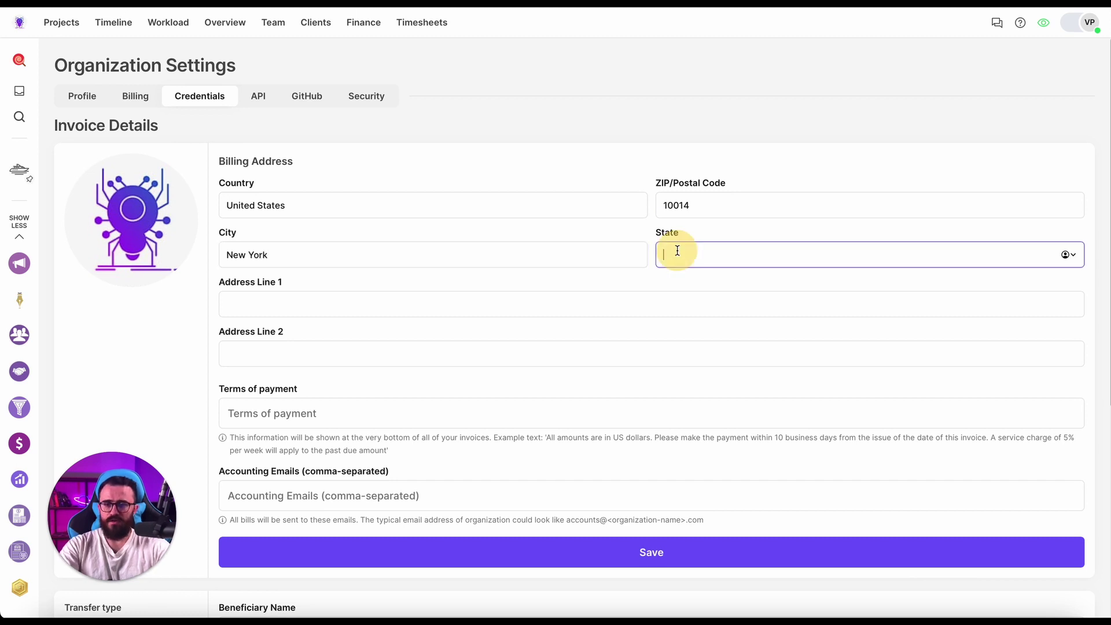
scroll(464, 255, "down", 6)
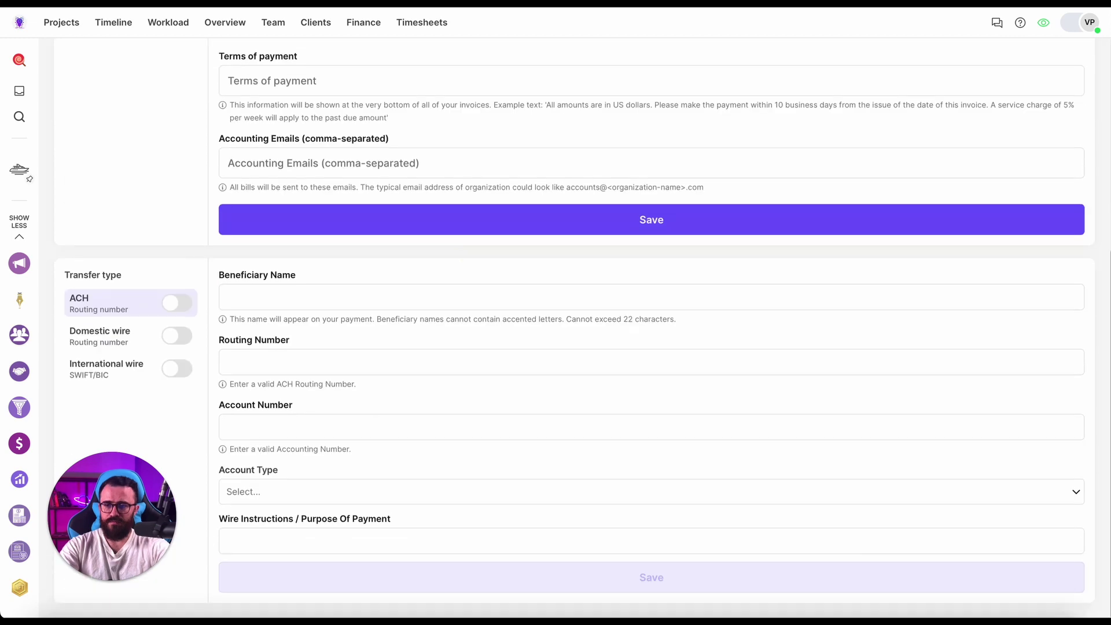
scroll(451, 243, "up", 6)
left_click(433, 231)
left_click(422, 251)
type("City")
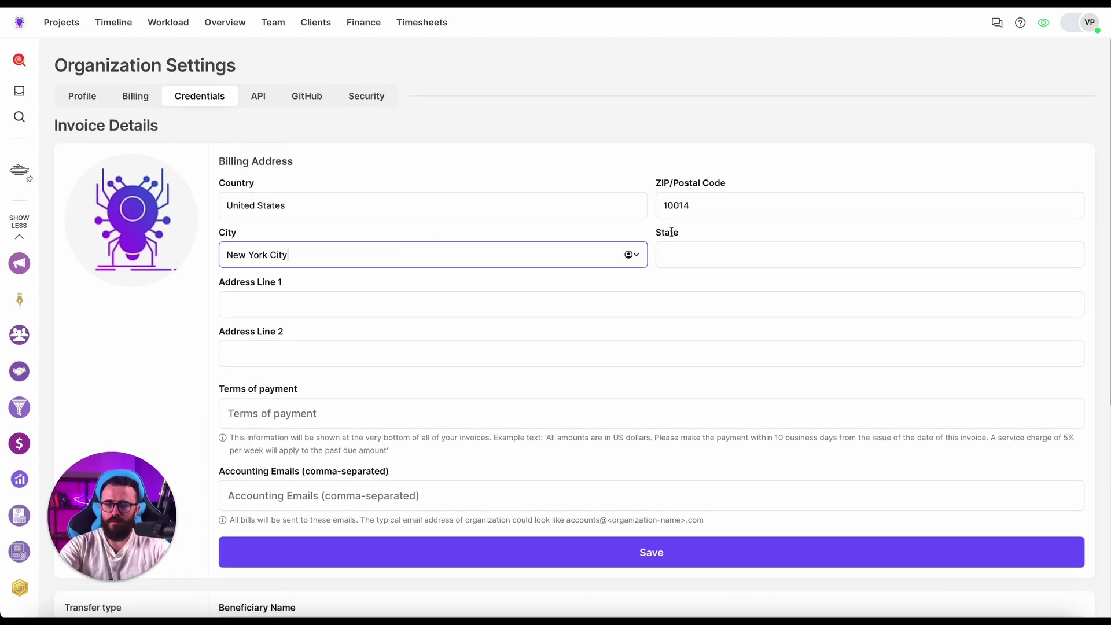
Enter state NY and both street address lines, then save the billing address.
left_click(728, 254)
type("N")
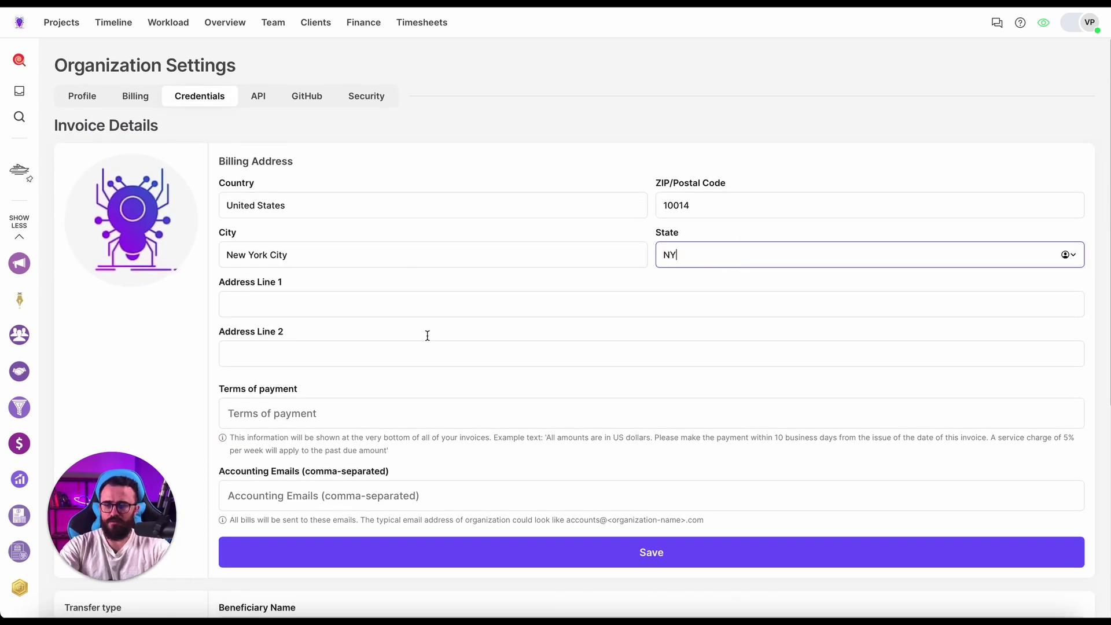
type("Y")
left_click(404, 303)
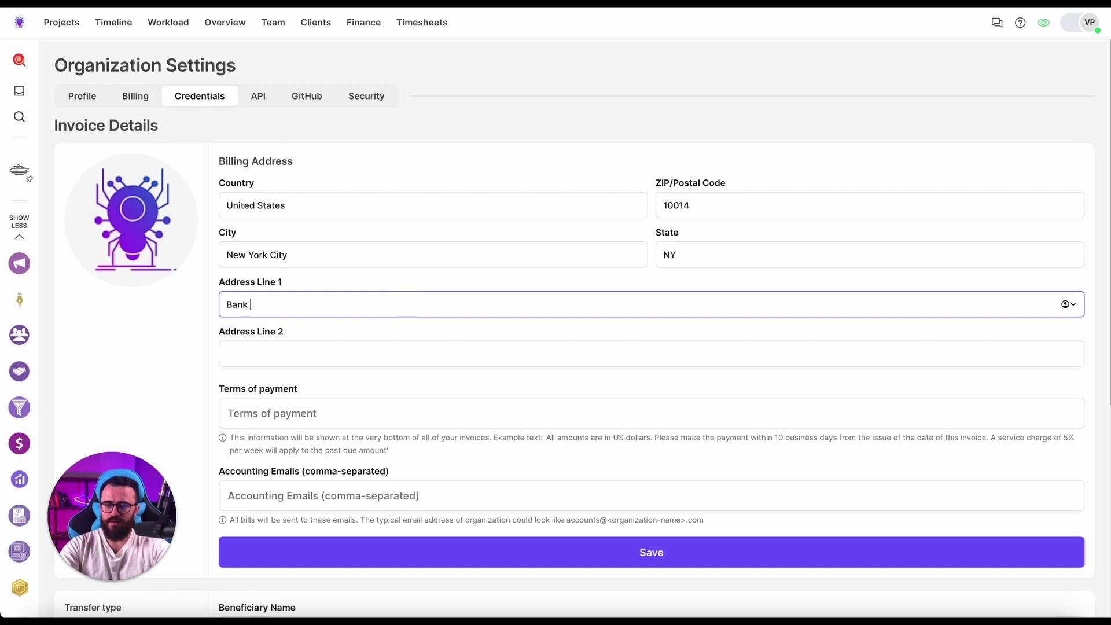
left_click(375, 356)
type("Un")
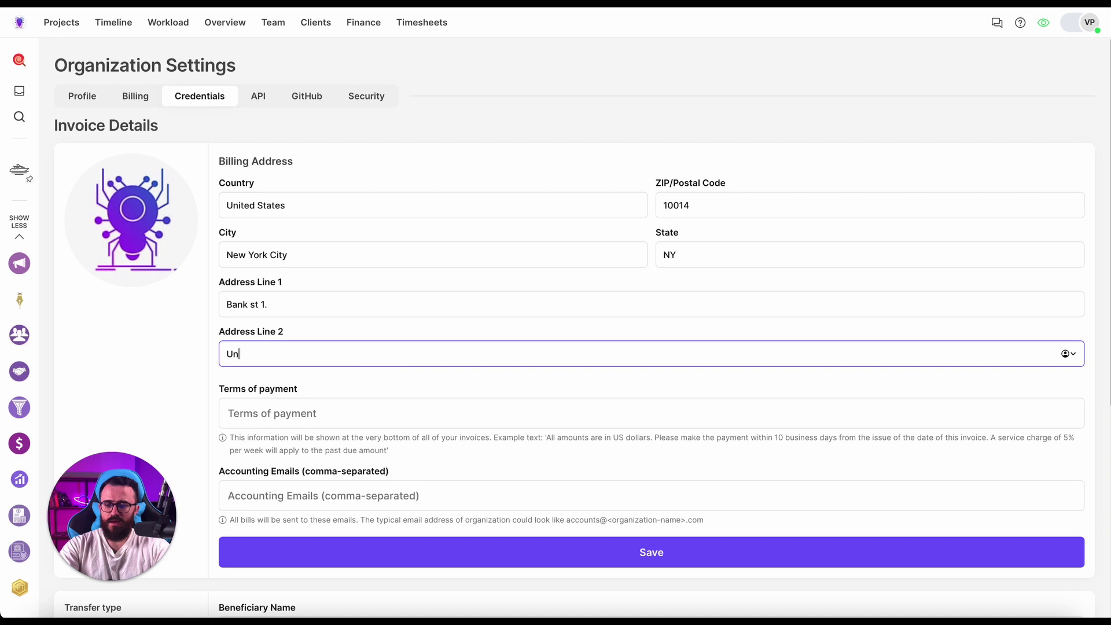
type("it 400")
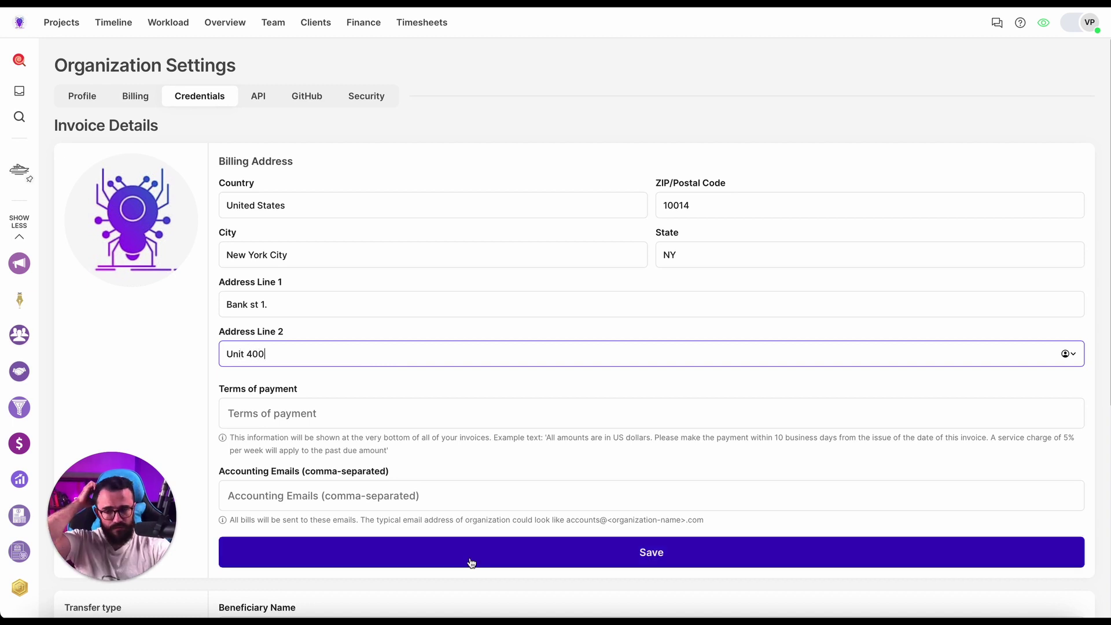
left_click(471, 556)
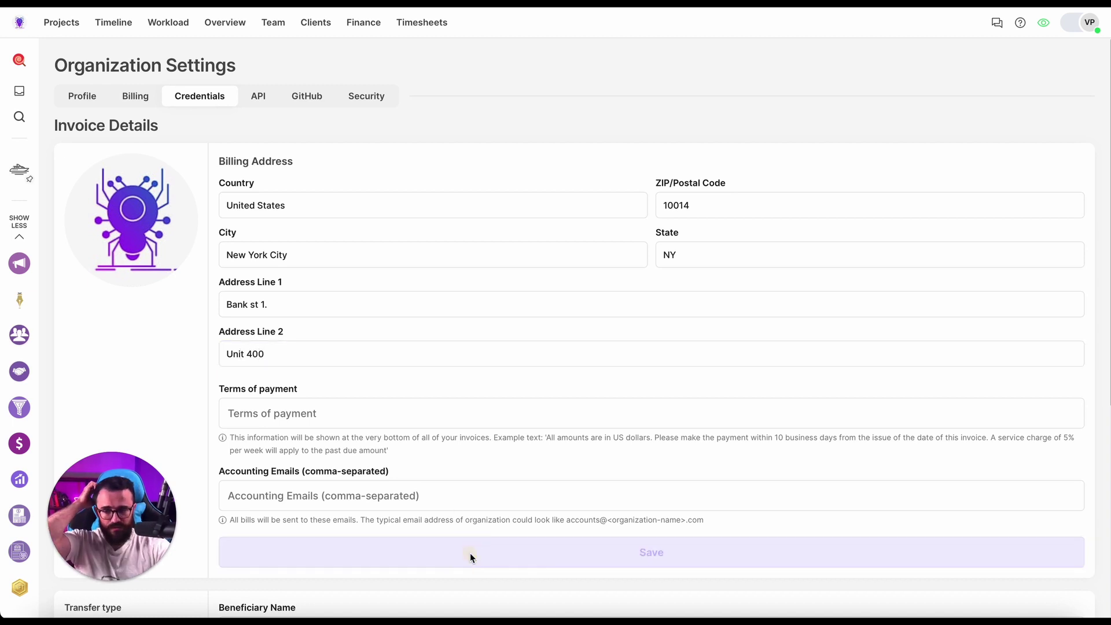
left_click(99, 102)
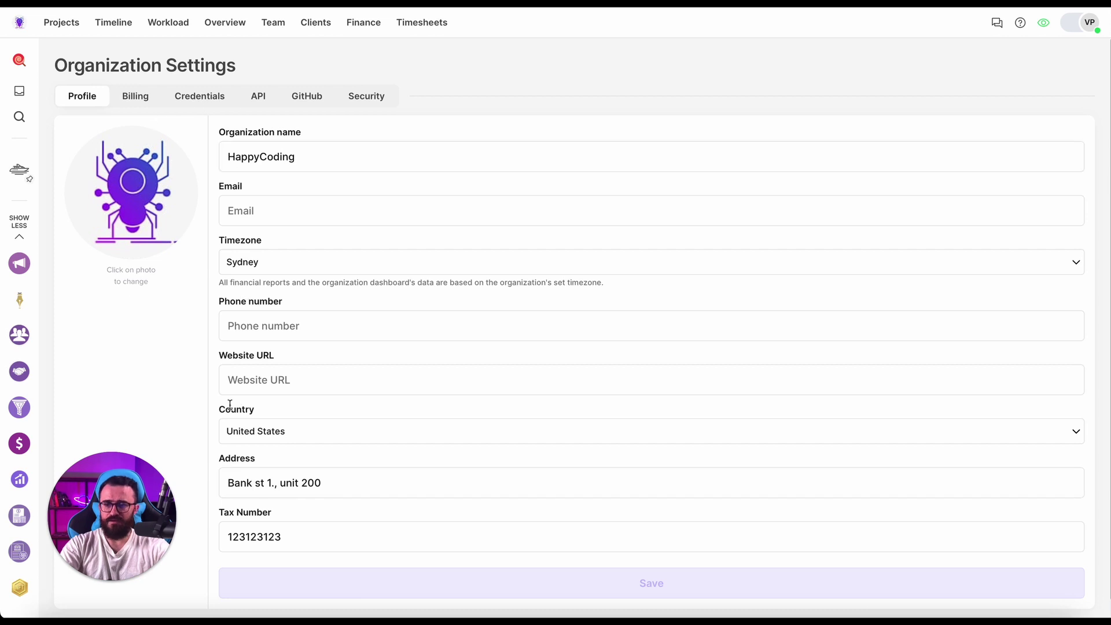
left_click(202, 96)
scroll(325, 345, "down", 2)
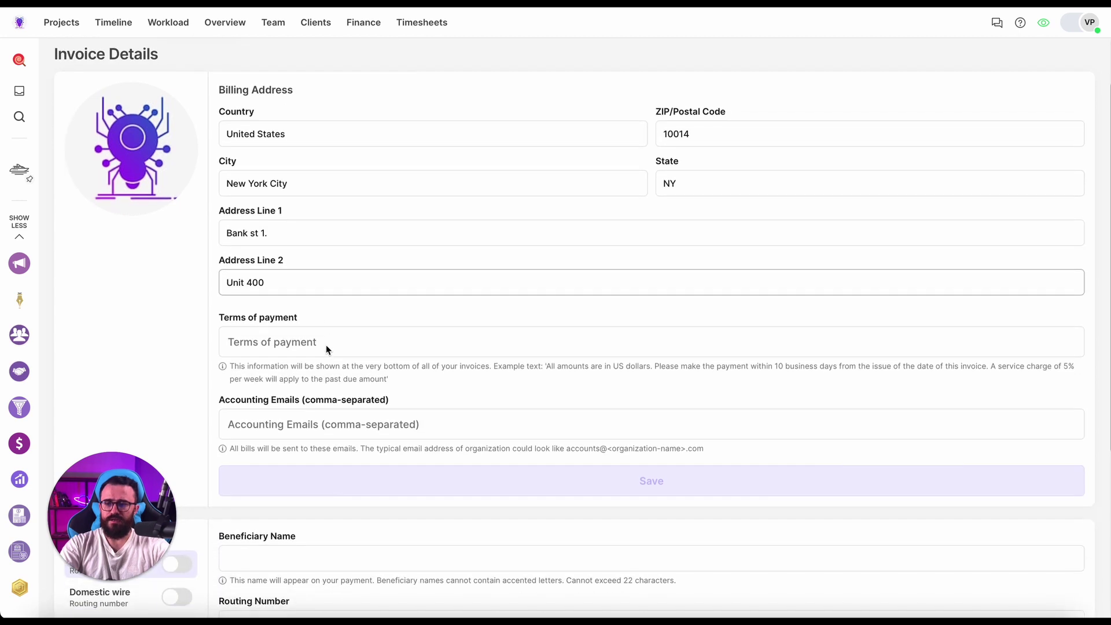
scroll(325, 344, "down", 1)
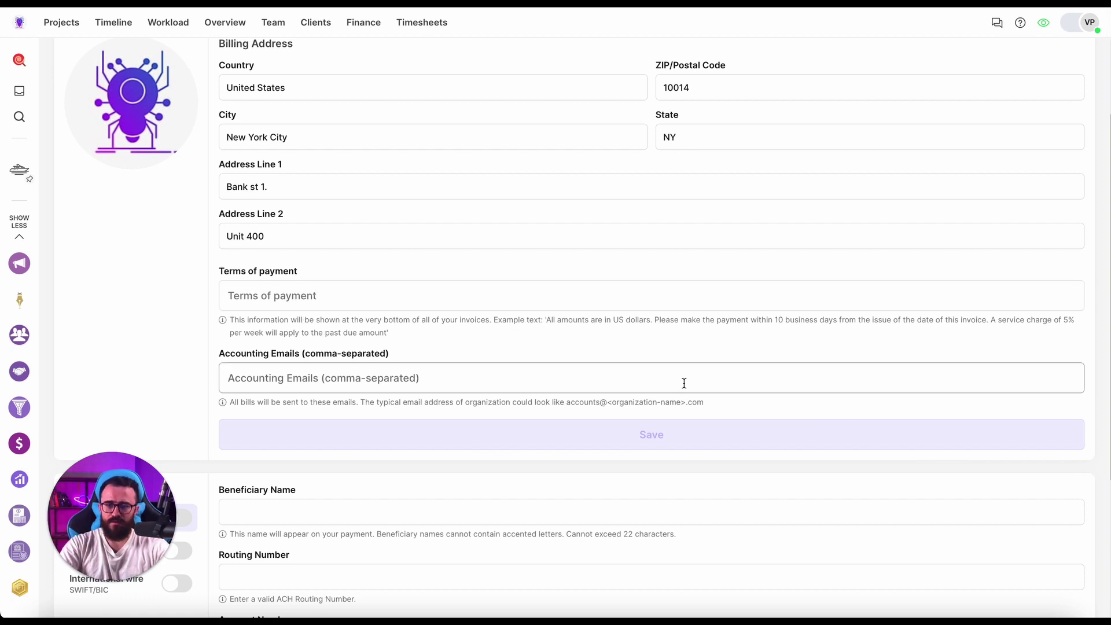
Set Terms of payment to US dollars, 30 business days, and a 1% weekly service charge.
left_click(399, 333)
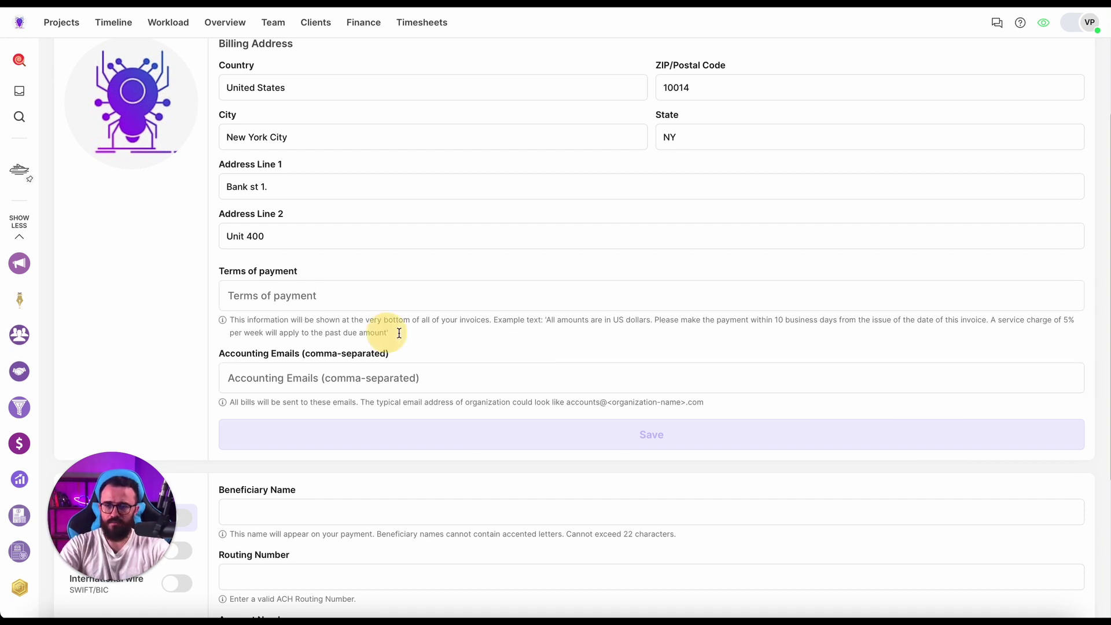
left_click_drag(399, 333, 545, 320)
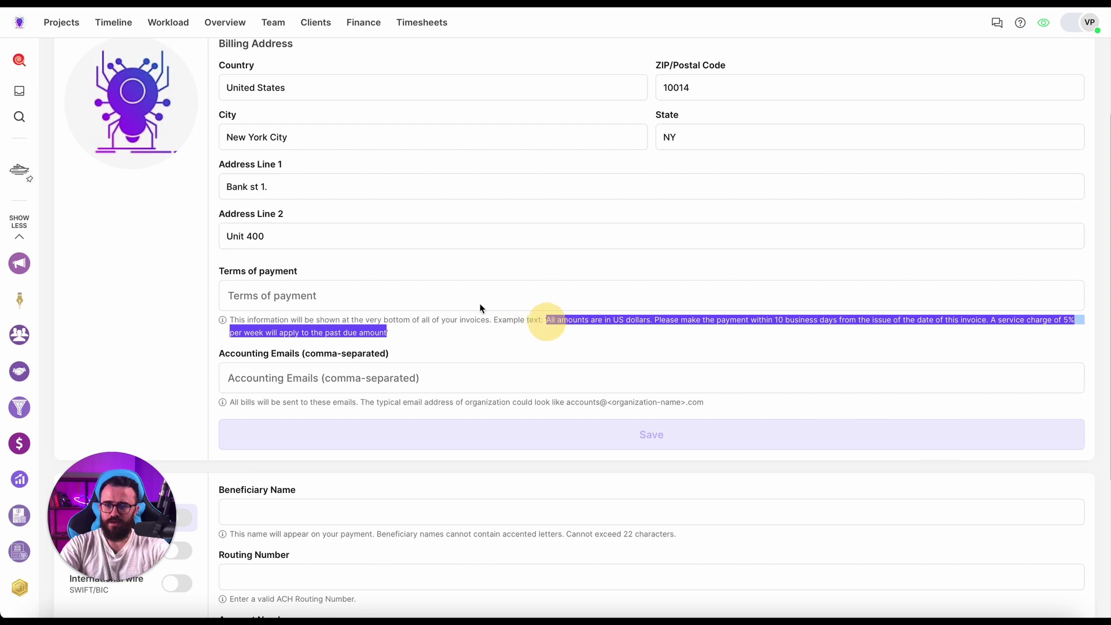
key("ctrl+c")
left_click(427, 295)
key("ctrl+v")
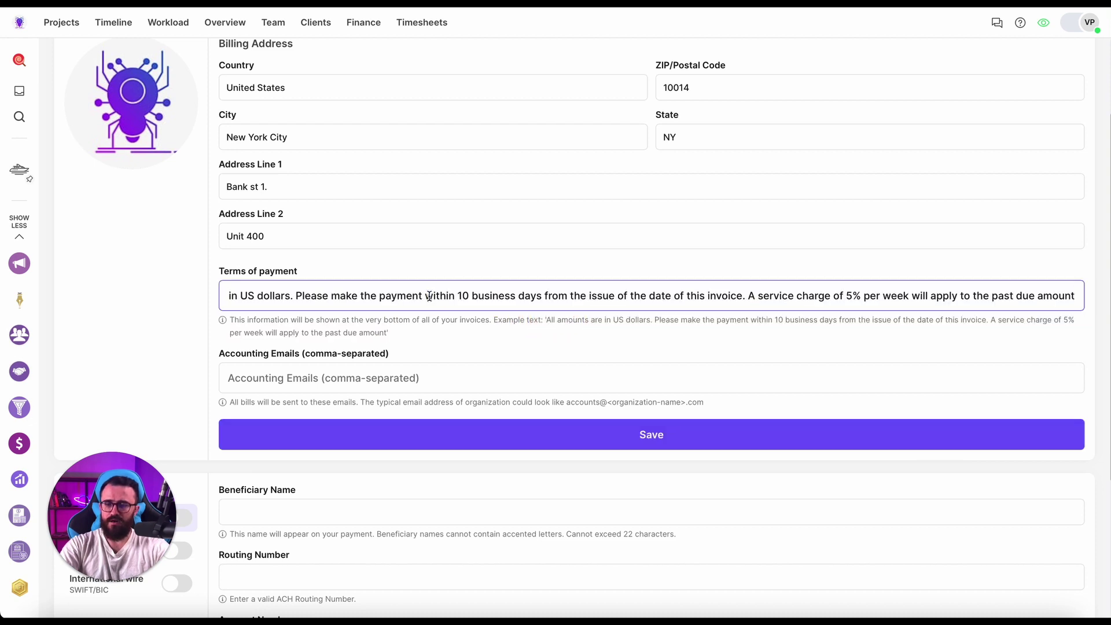
double_click(466, 296)
type("30")
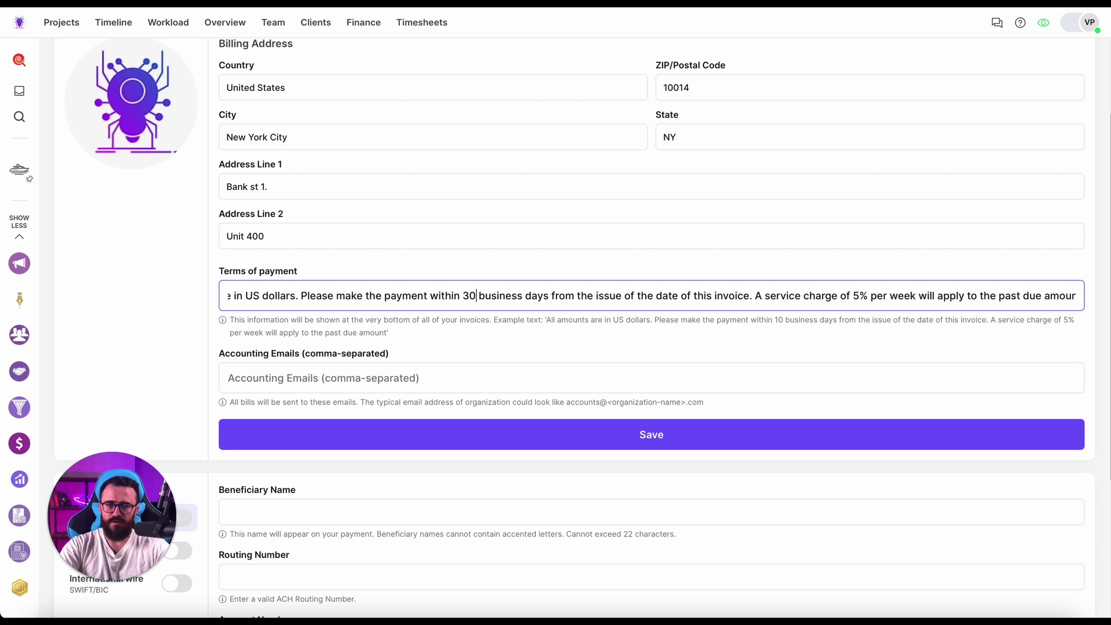
left_click(857, 296)
key("BackSpace")
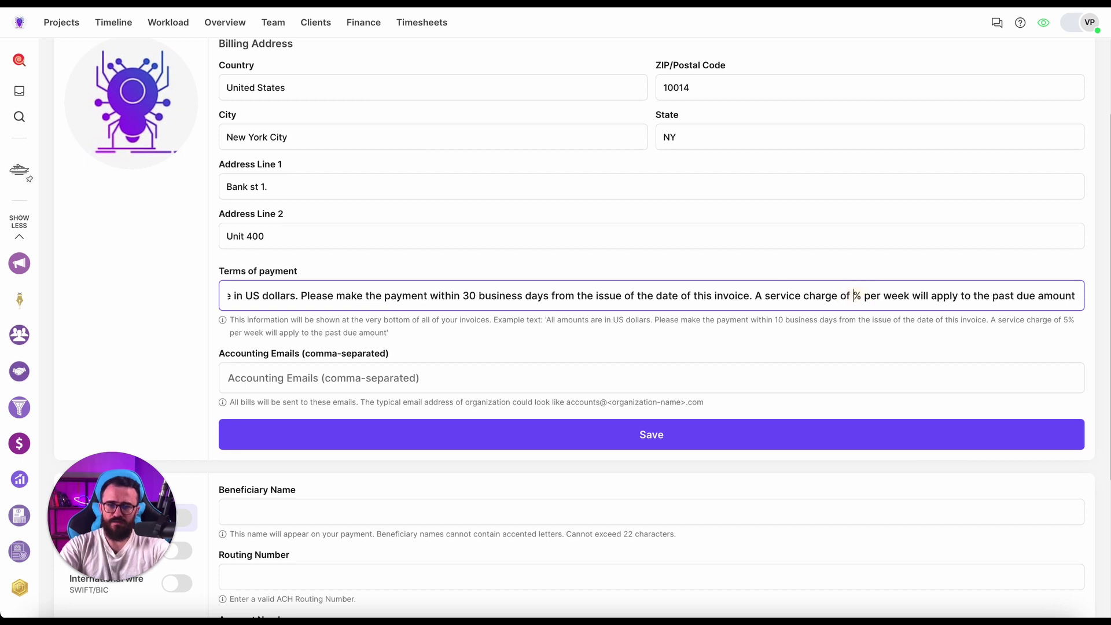
type("1")
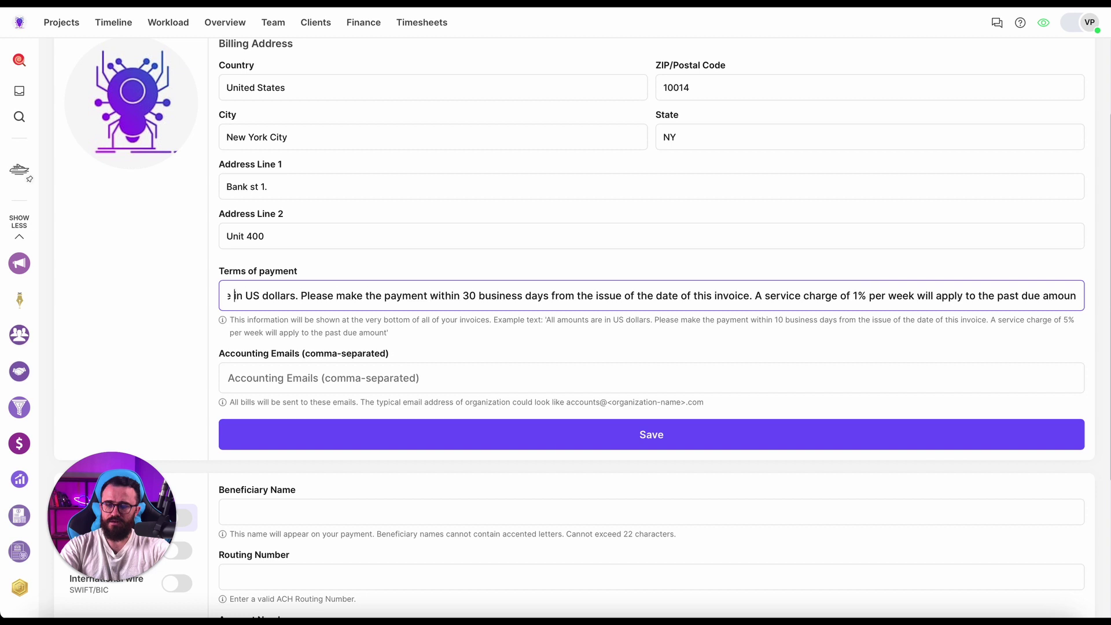
key("Left")
key("Left")
key("Left")
key("Left")
key("Left")
key("Left")
key("Left")
key("Left")
key("Left")
key("Left")
key("Left")
key("Left")
key("Left")
key("Left")
key("Left")
key("Left")
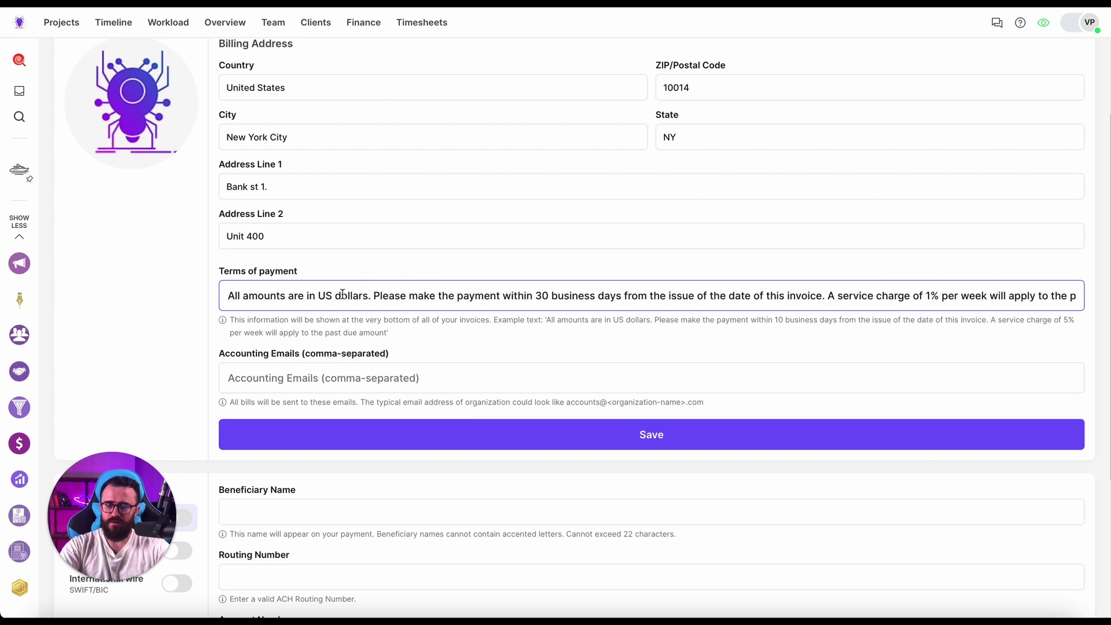
Enter an accounting e-mail address, then delete it so Accounting Emails stays blank.
scroll(355, 316, "down", 1)
scroll(355, 317, "down", 1)
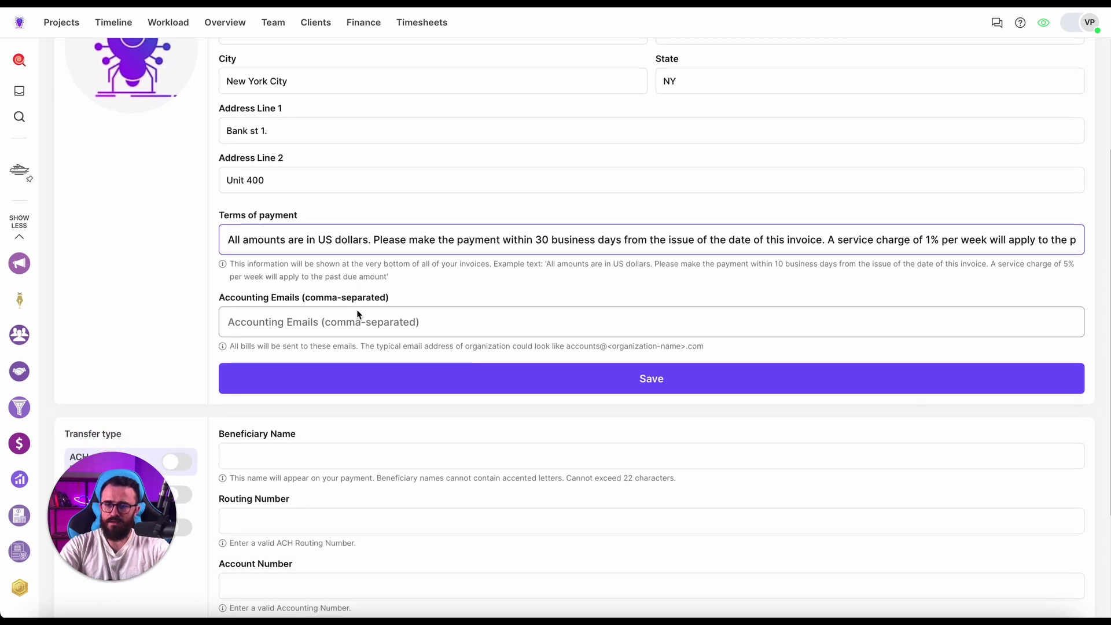
left_click(354, 320)
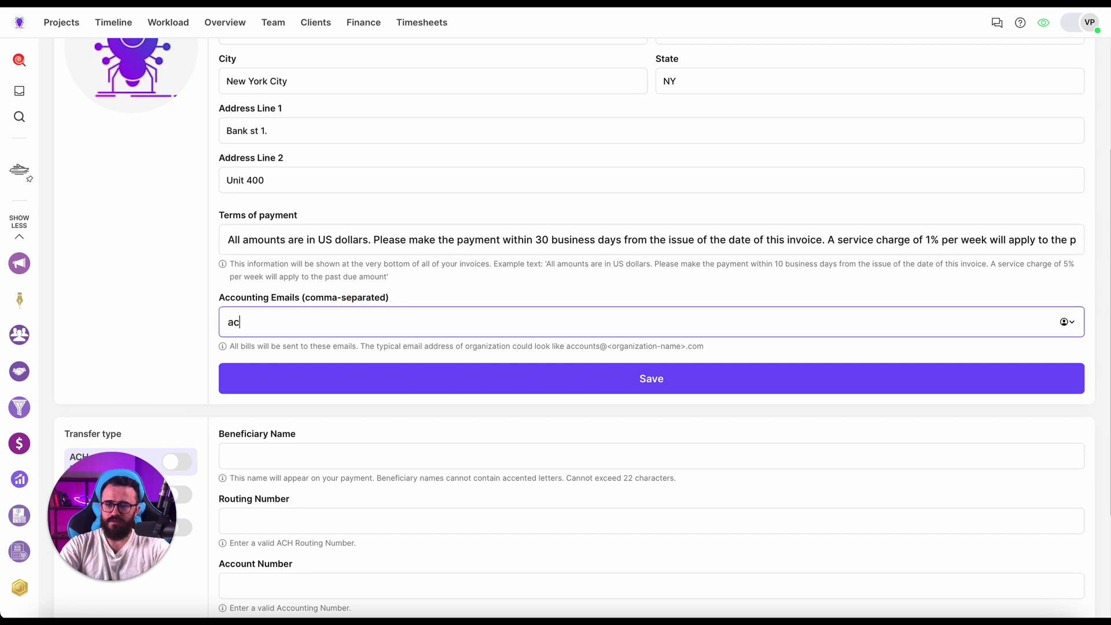
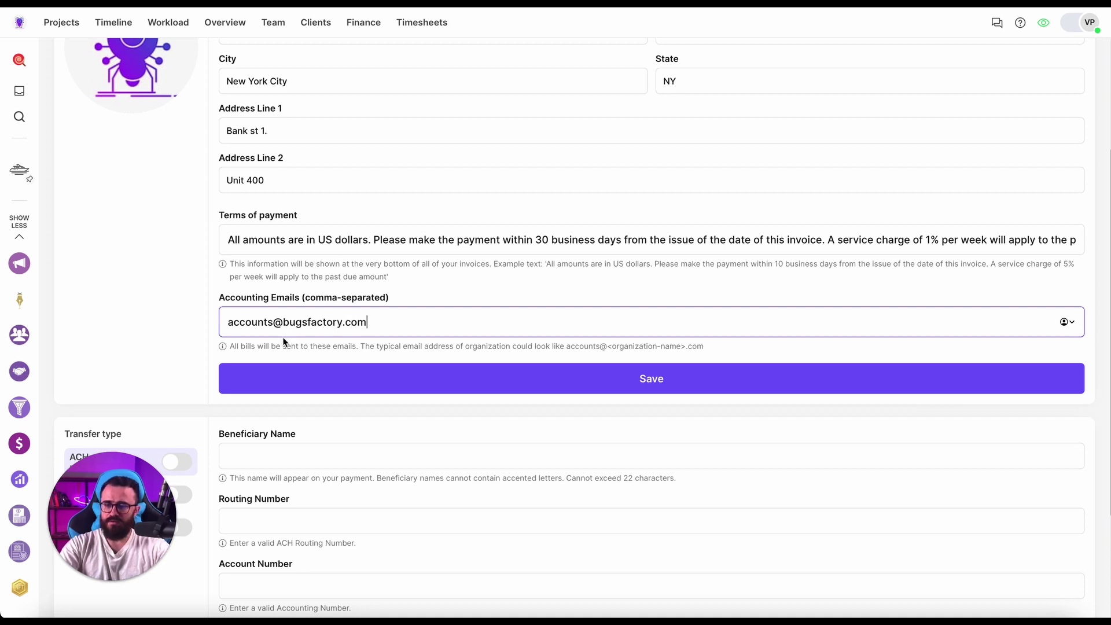
left_click_drag(273, 321, 240, 322)
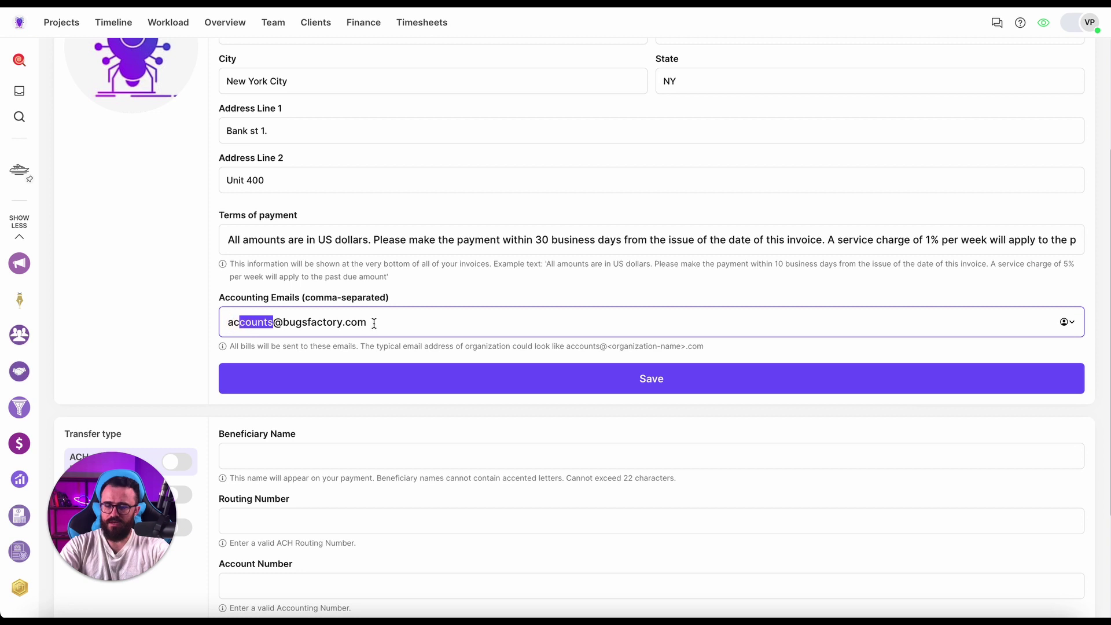
left_click(480, 319)
key("ctrl+a")
key("BackSpace")
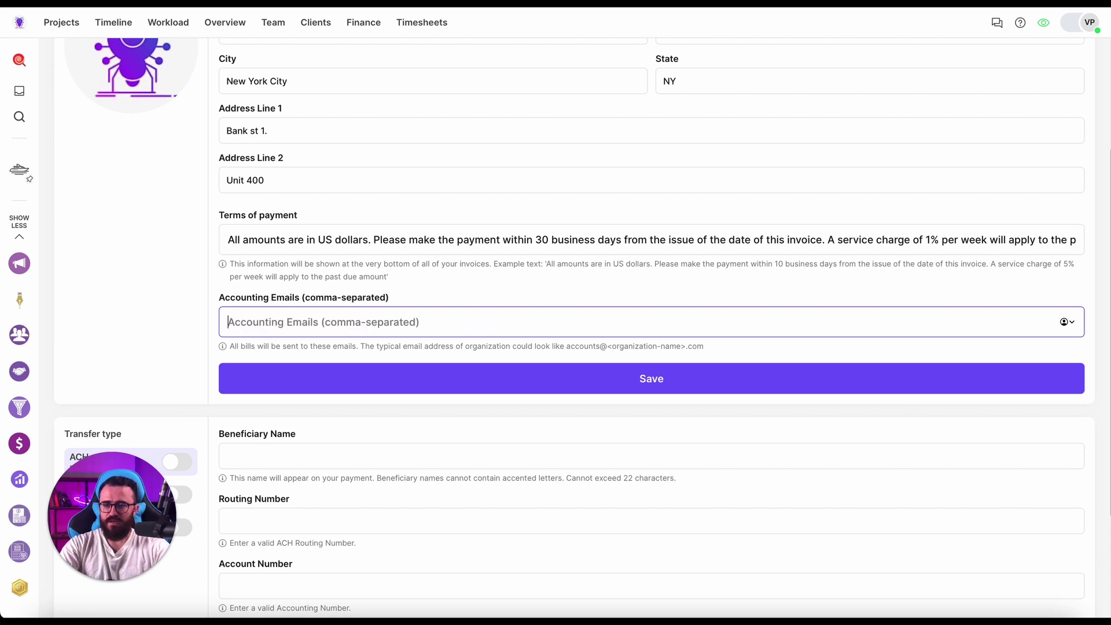
Switch to International wire with business payee Bugs Factory Inc, purpose 'Software development services'.
scroll(392, 264, "down", 3)
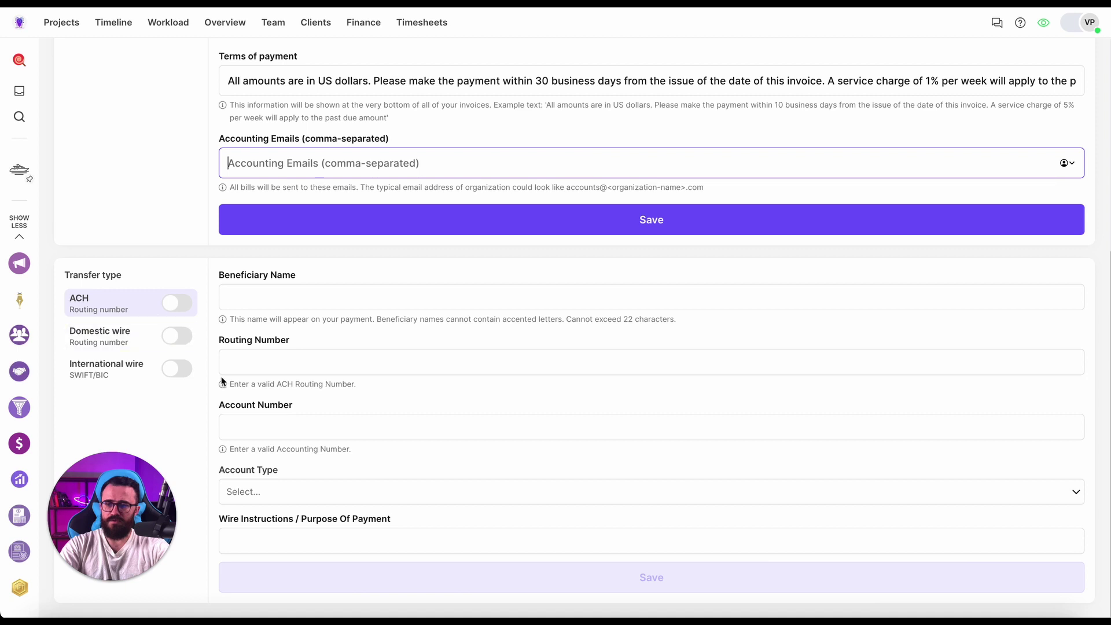
left_click(182, 373)
scroll(283, 323, "down", 1)
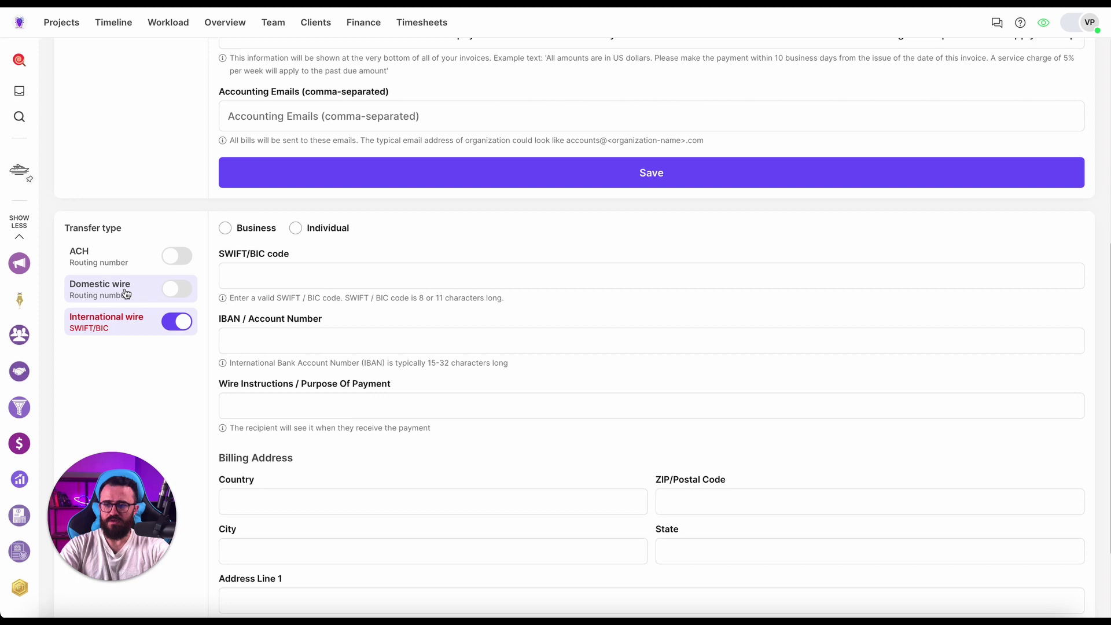
scroll(267, 308, "down", 1)
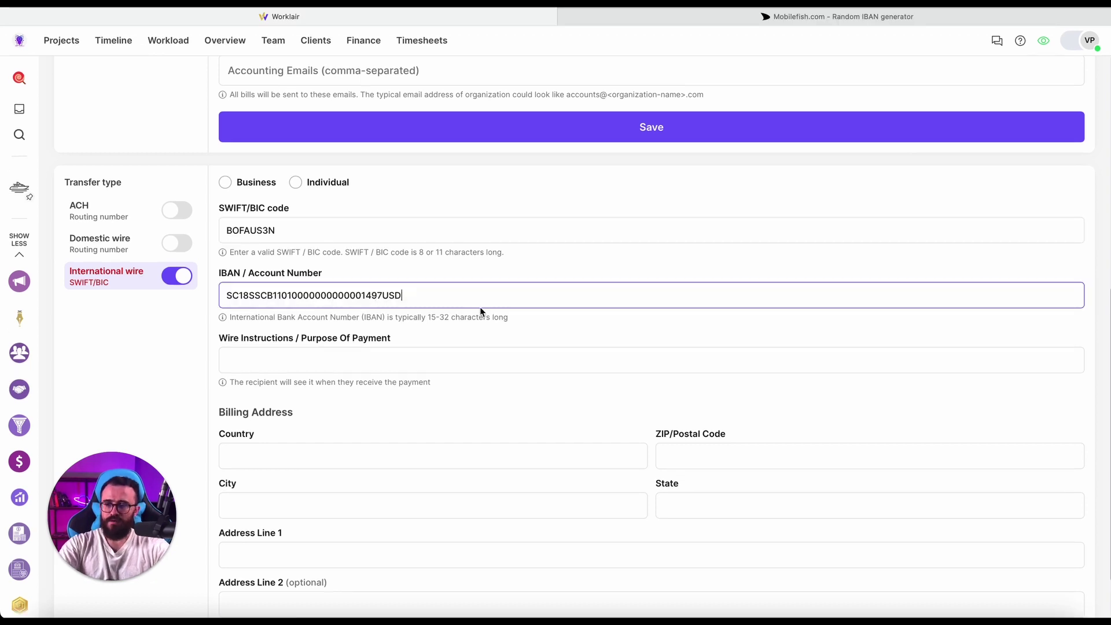
left_click(477, 317)
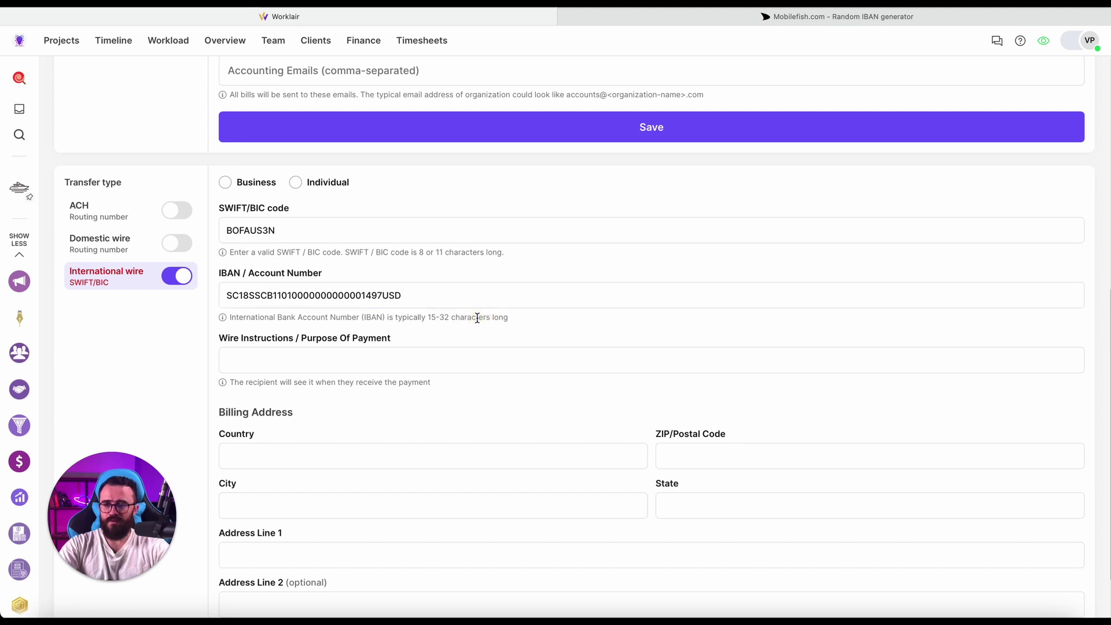
left_click(225, 183)
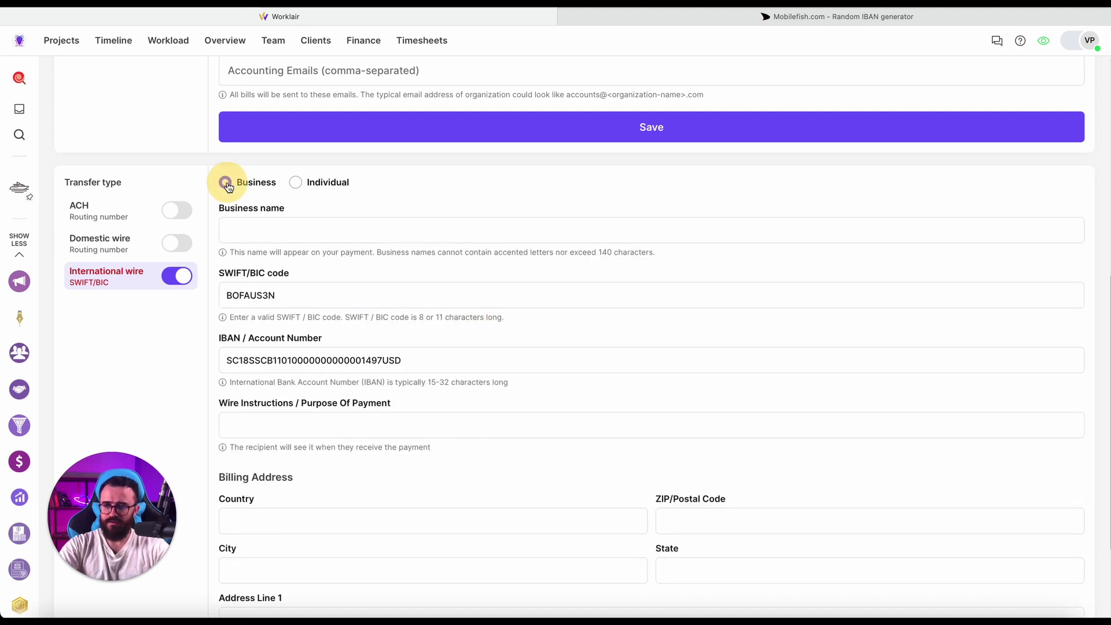
left_click(284, 231)
type("Bus")
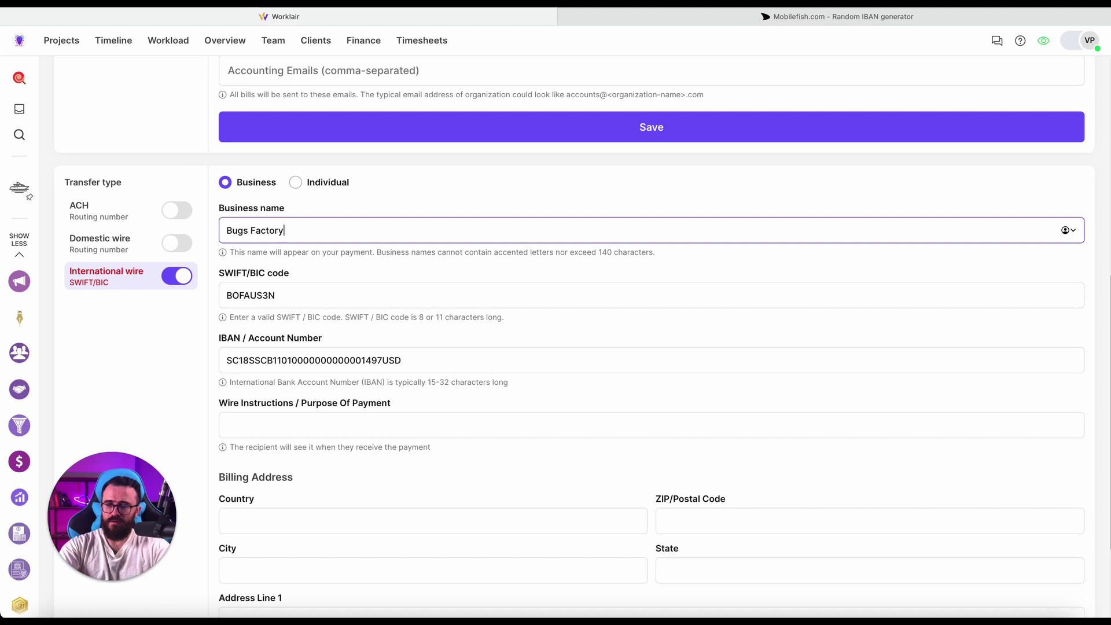
scroll(272, 308, "down", 5)
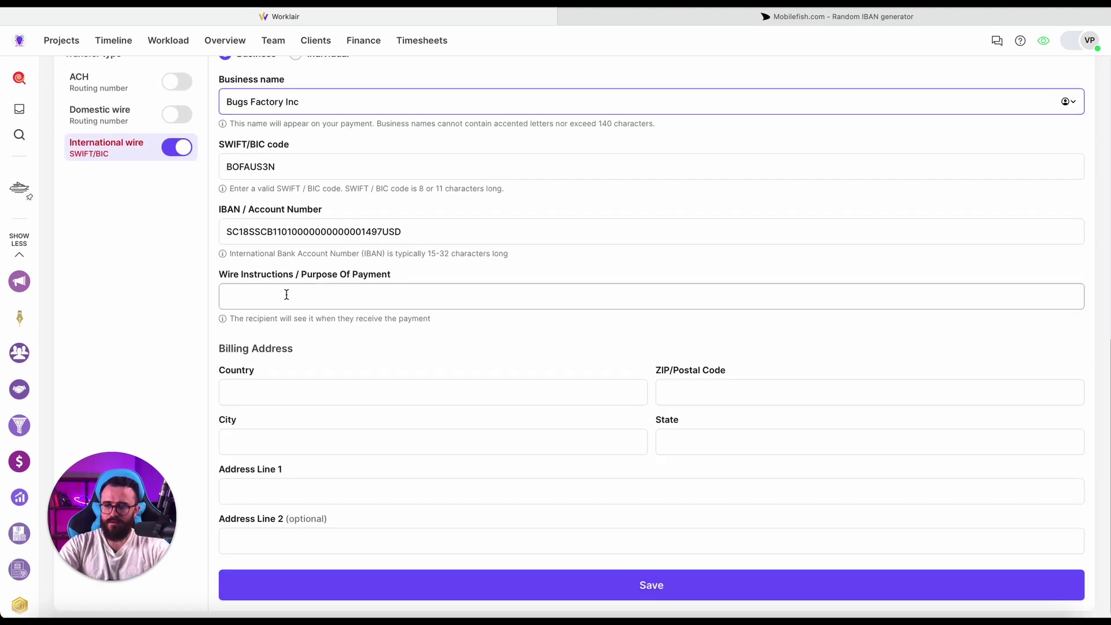
left_click(295, 293)
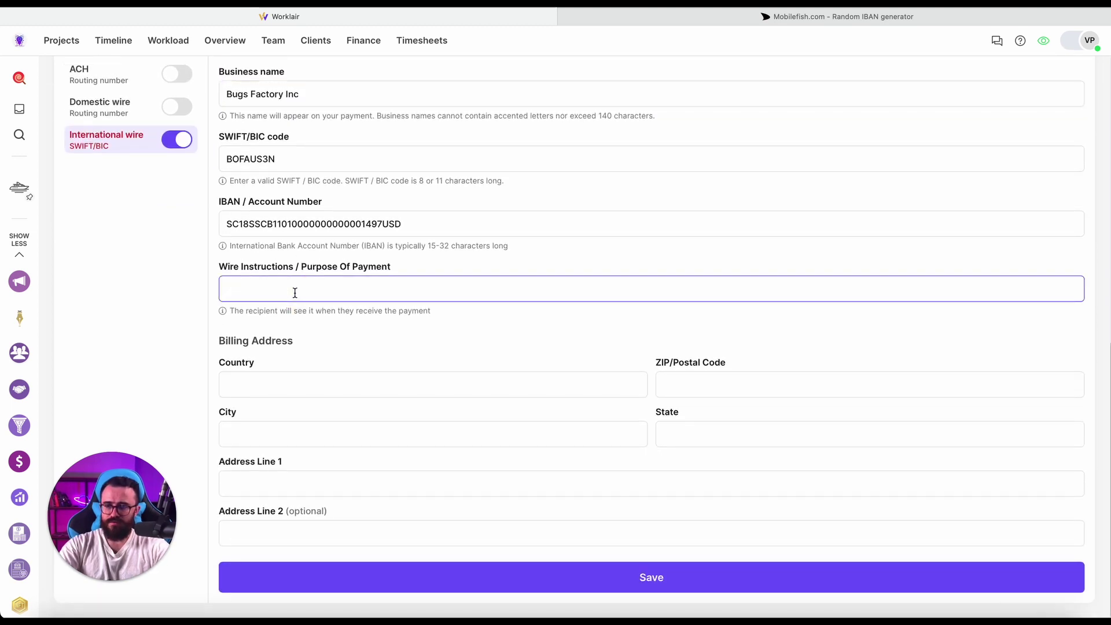
type("So")
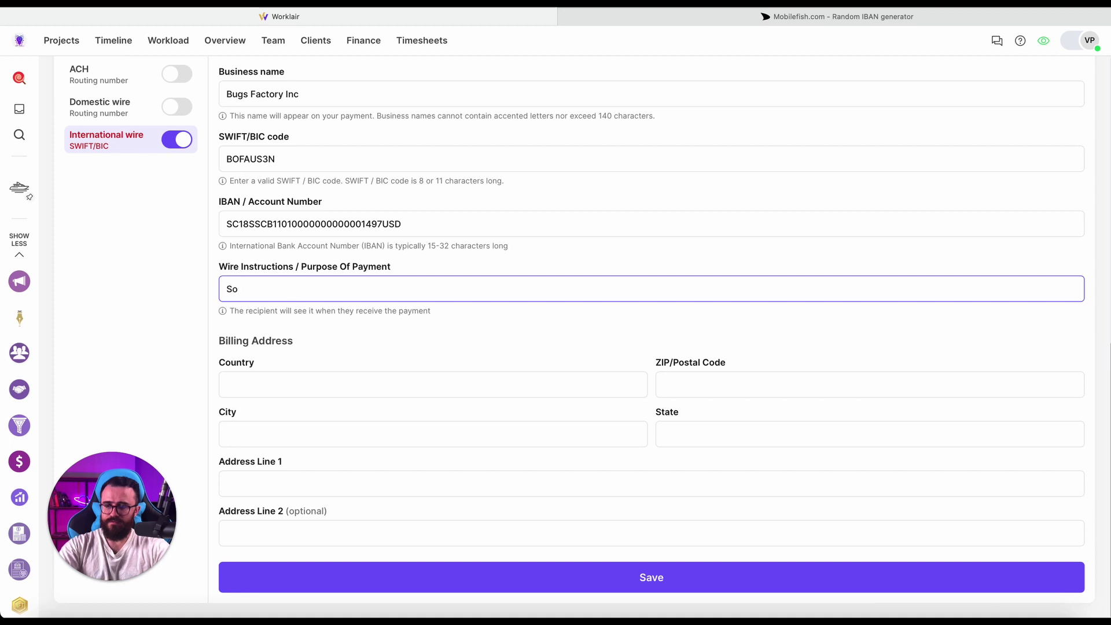
type("ftware development services")
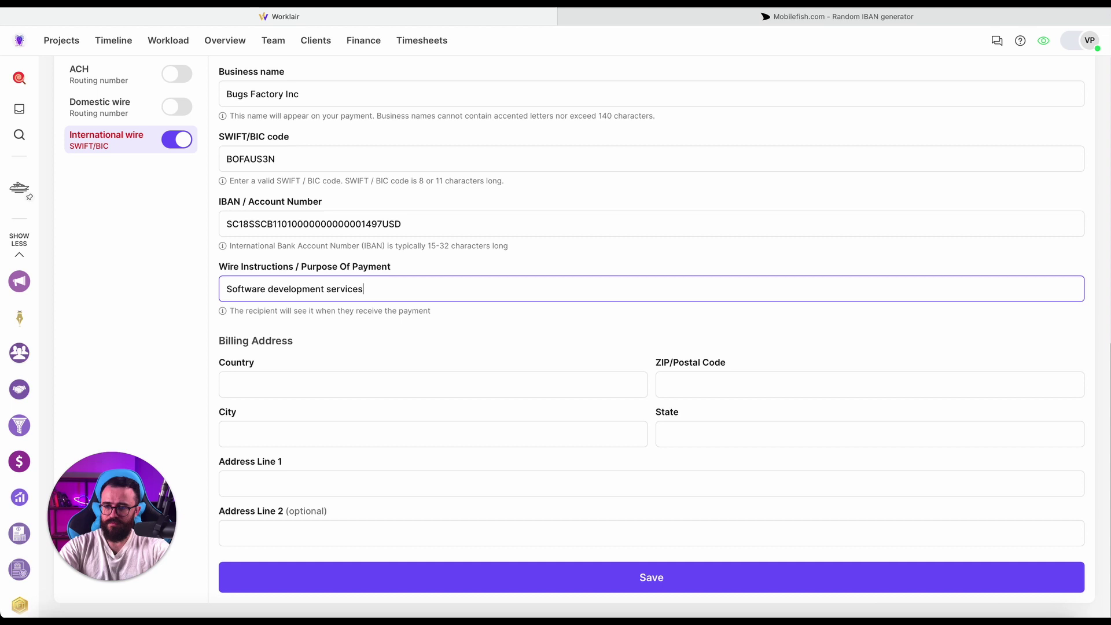
Set the wire billing country United States, ZIP 10014, city New York City, state NY.
left_click(295, 385)
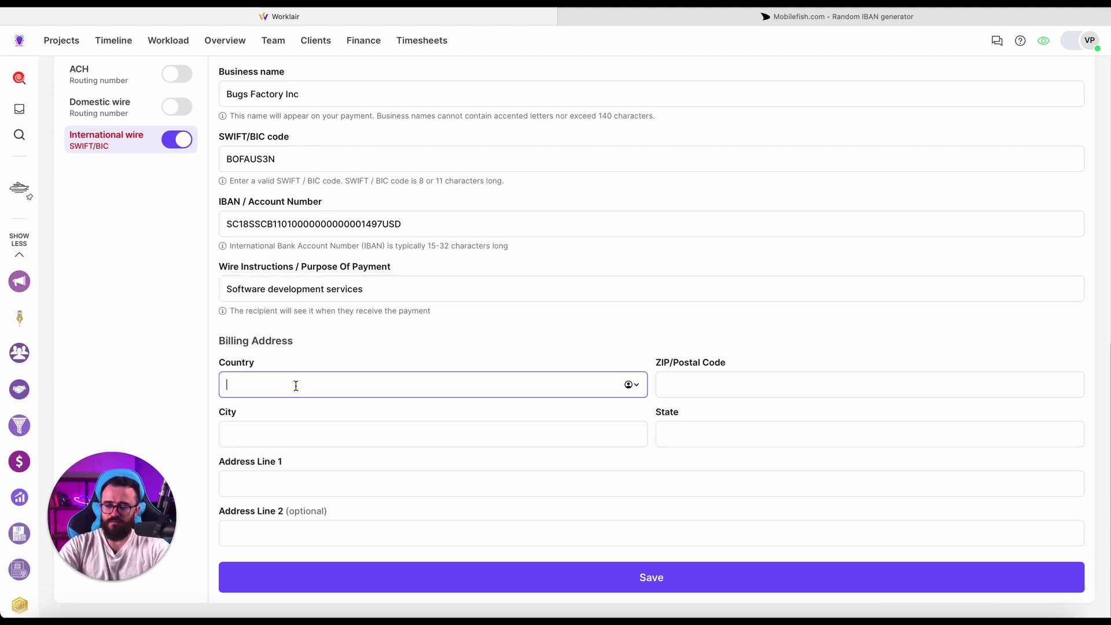
type("United Statues")
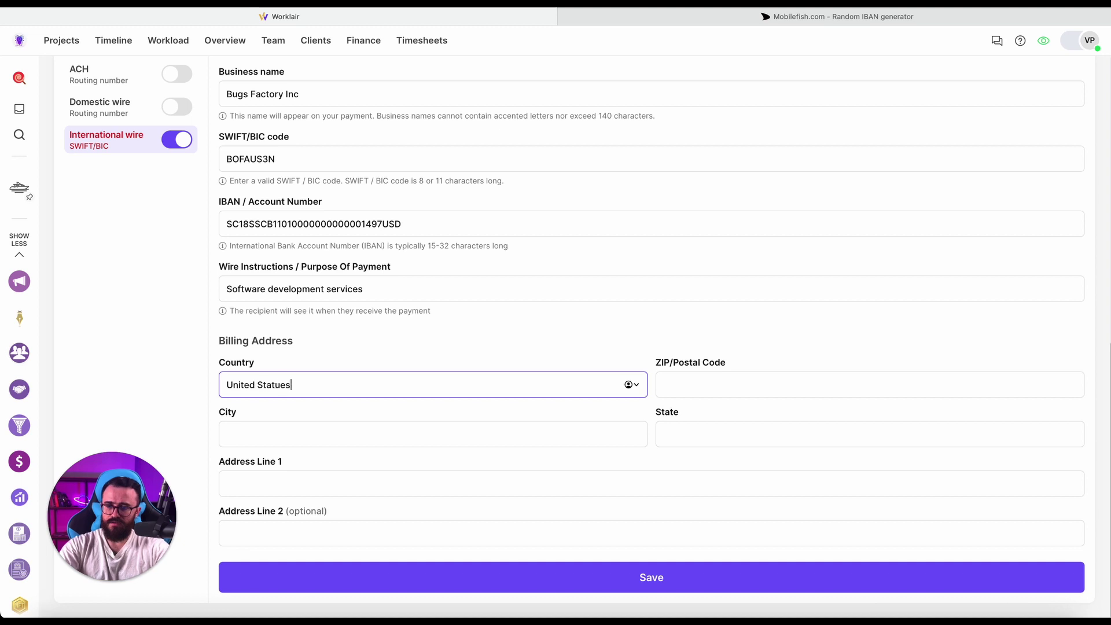
left_click(769, 396)
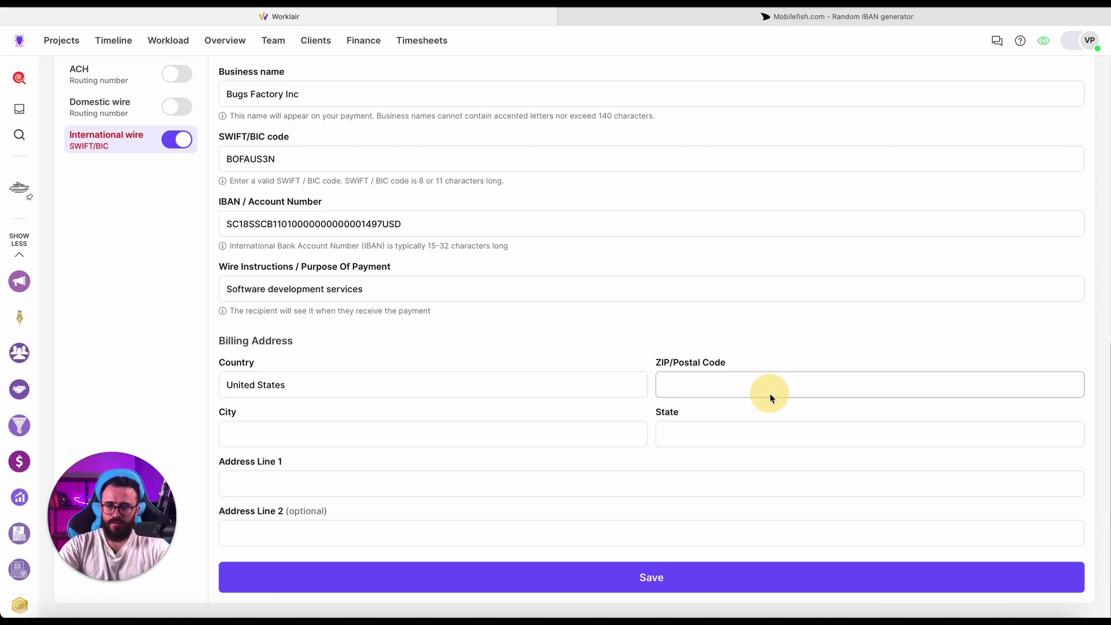
type("10014")
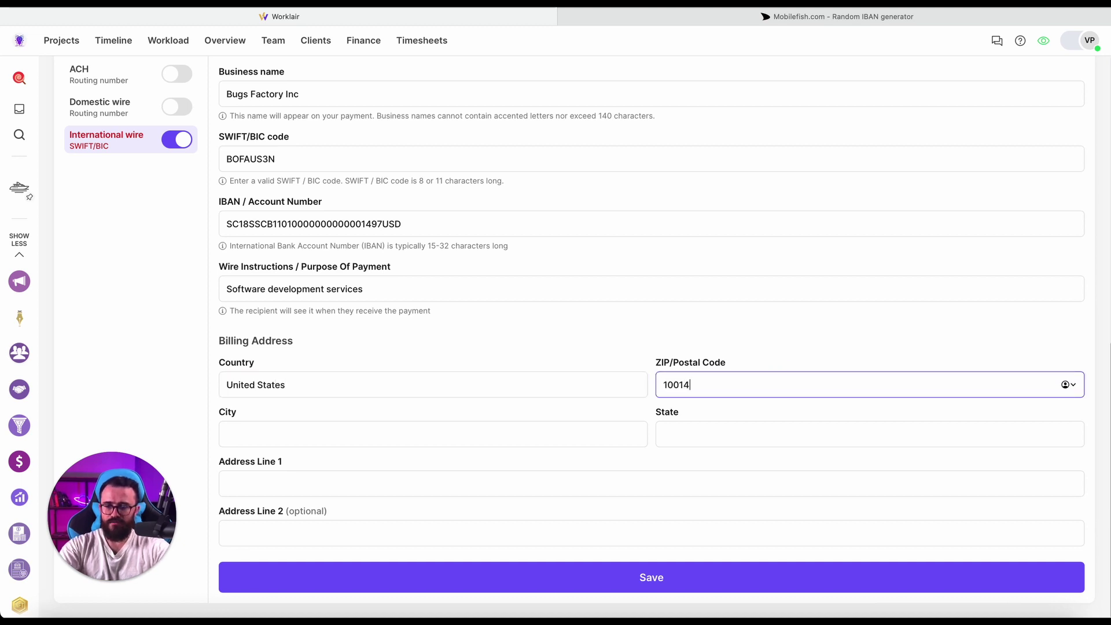
left_click(399, 432)
type("New")
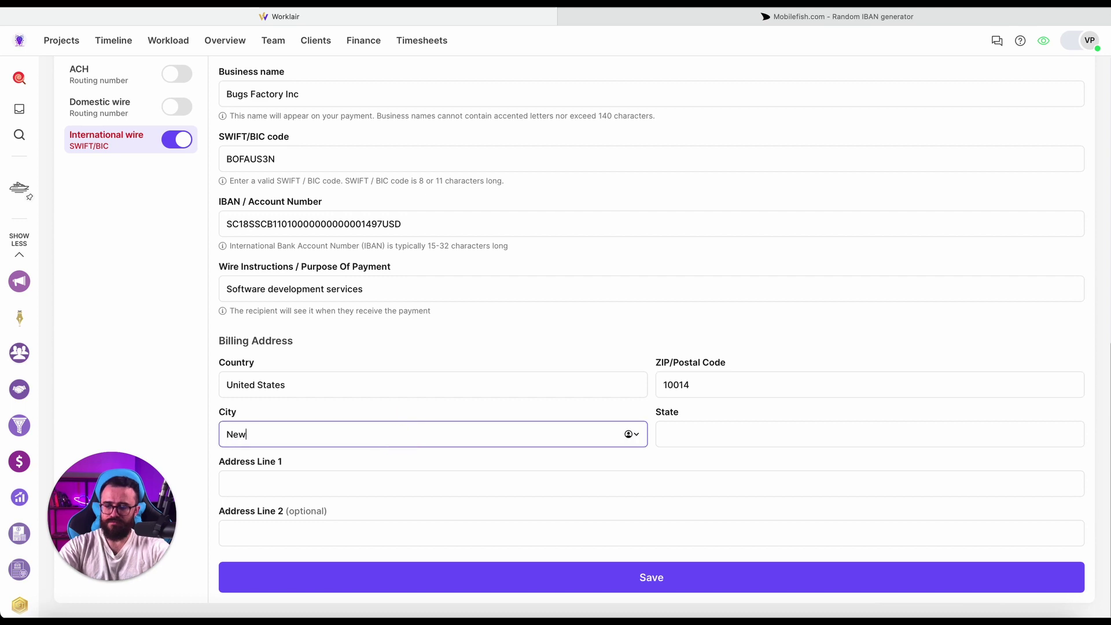
type(" York")
left_click(680, 433)
type("NY")
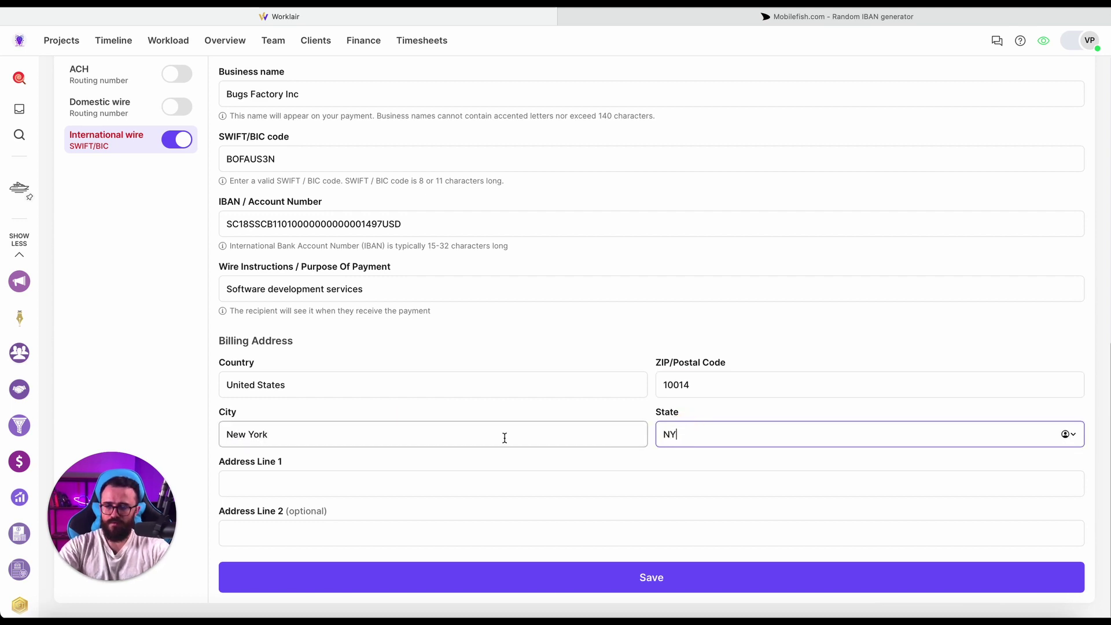
left_click(498, 436)
type("City")
Fill both billing street address lines, then save the wire details and invoice details.
left_click(432, 485)
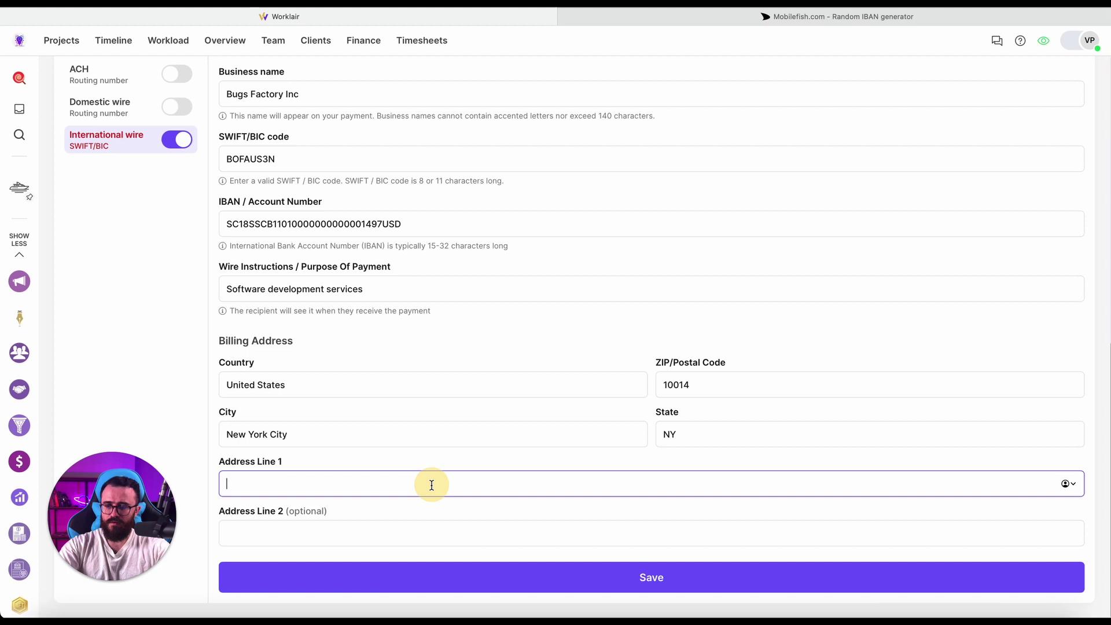
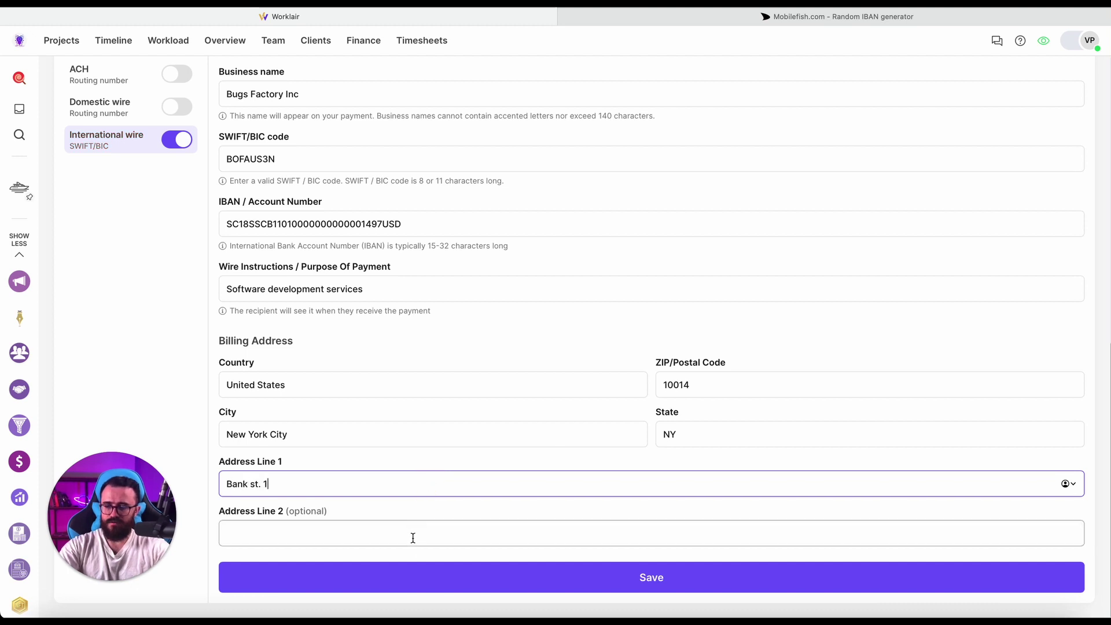
left_click(411, 534)
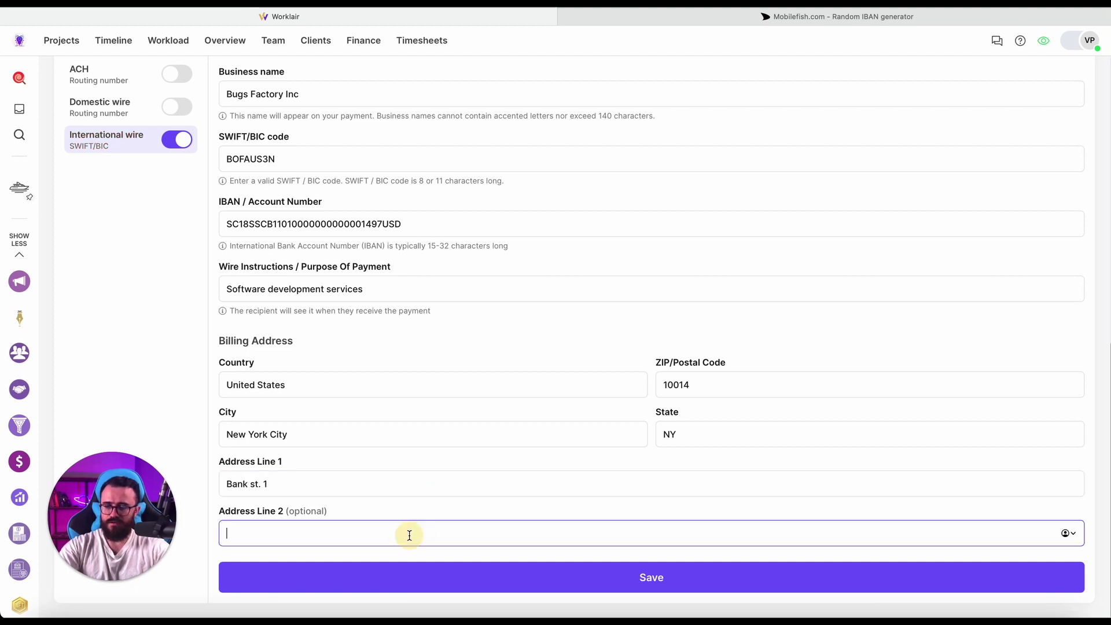
type("unit 400")
scroll(476, 422, "up", 10)
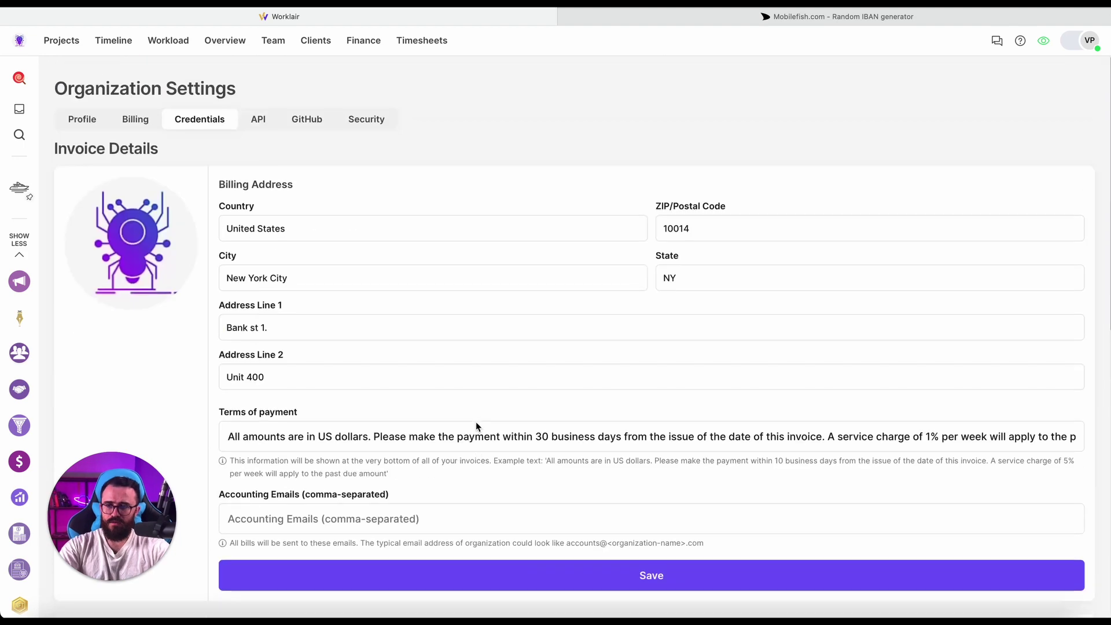
scroll(476, 421, "down", 10)
left_click(533, 574)
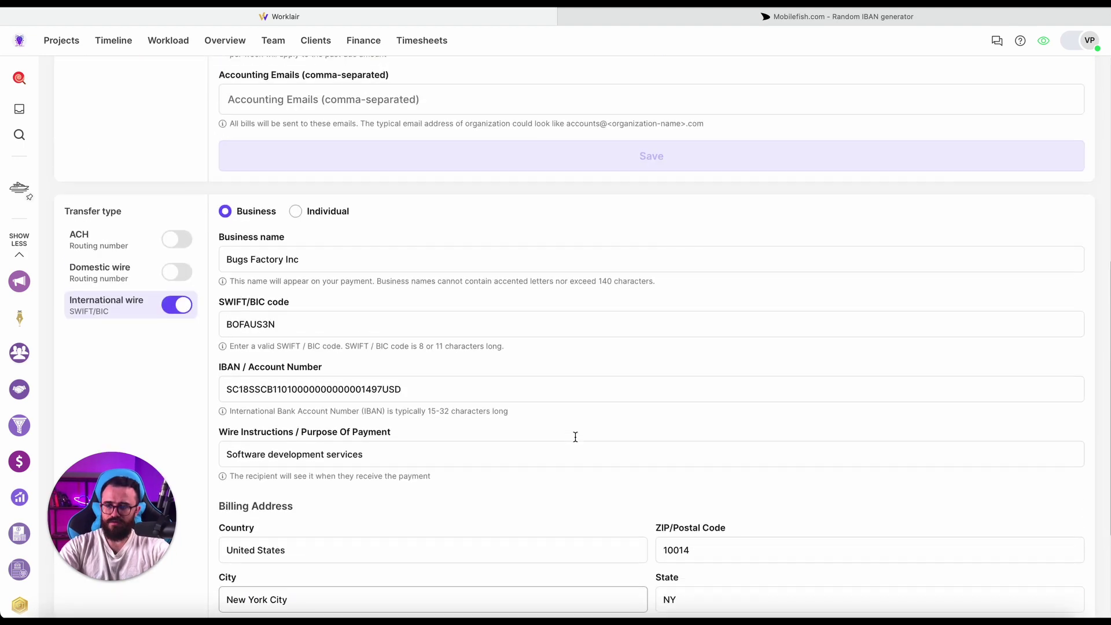
left_click(641, 172)
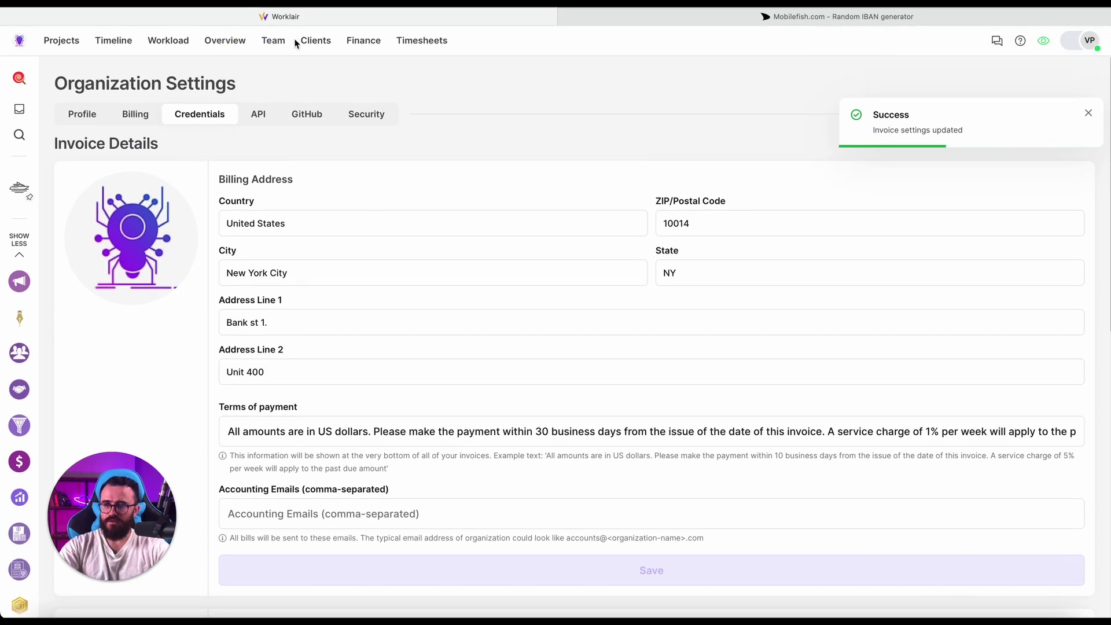
left_click(357, 41)
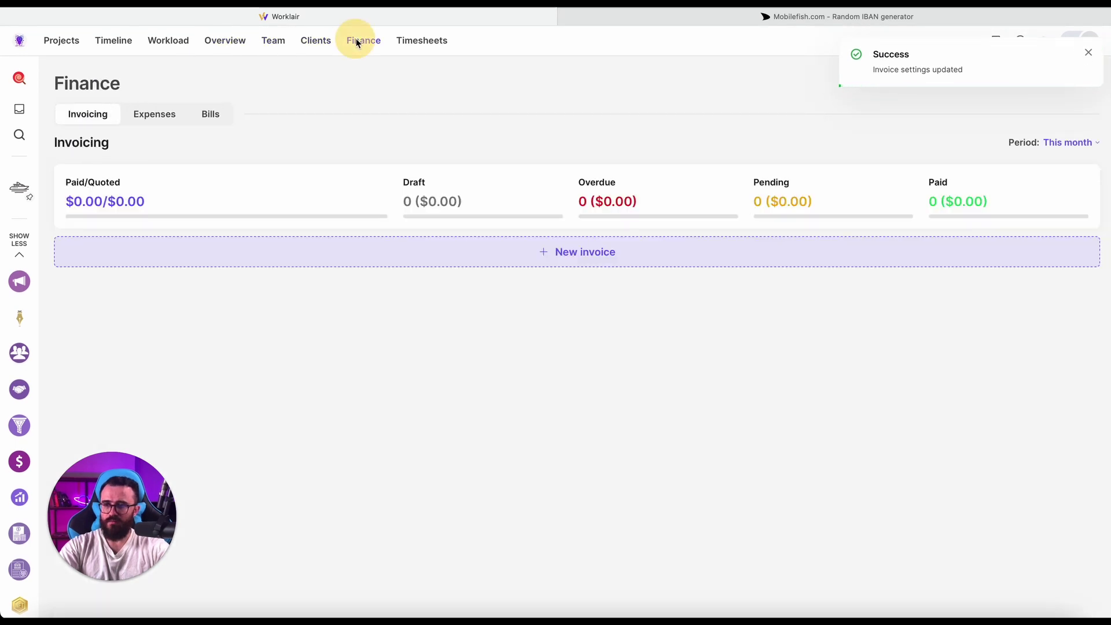
left_click(355, 245)
left_click(163, 144)
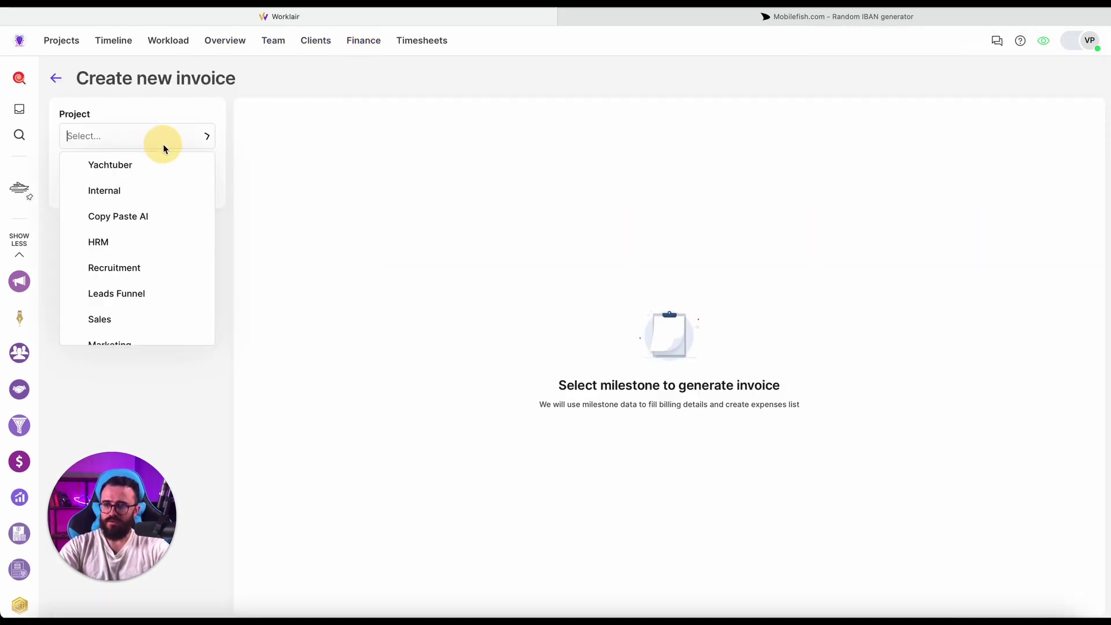
left_click(634, 268)
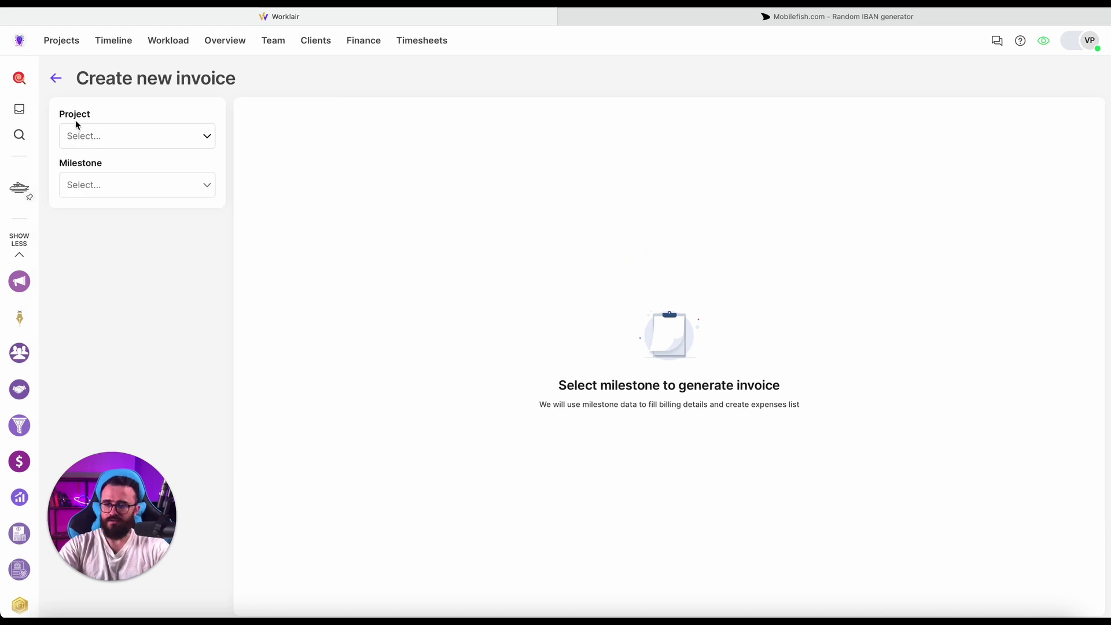
left_click(119, 137)
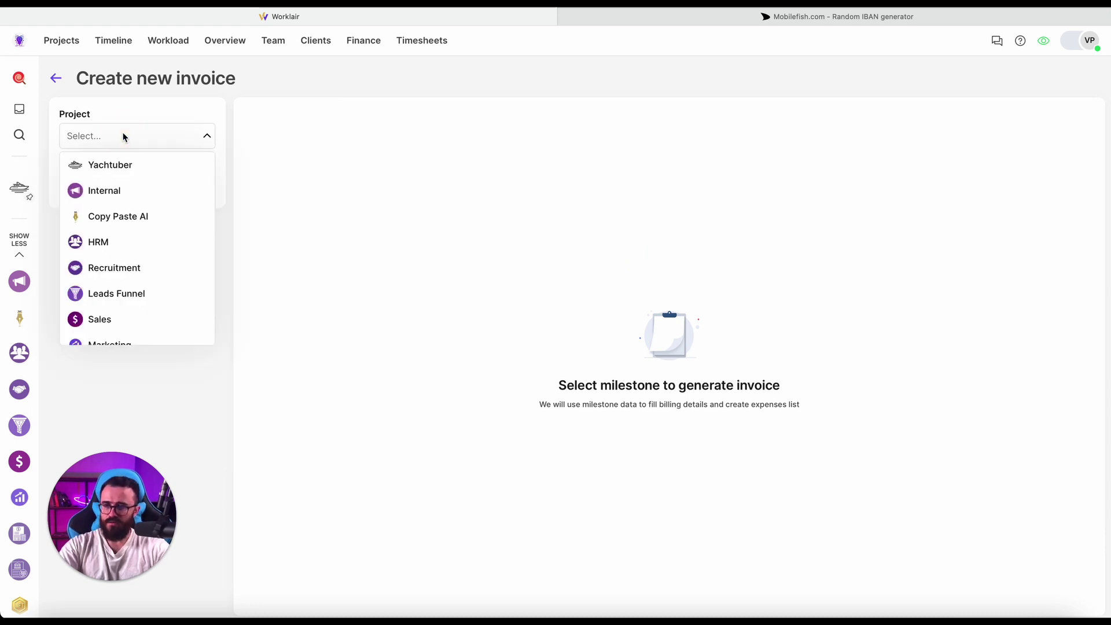
left_click(122, 169)
left_click(133, 185)
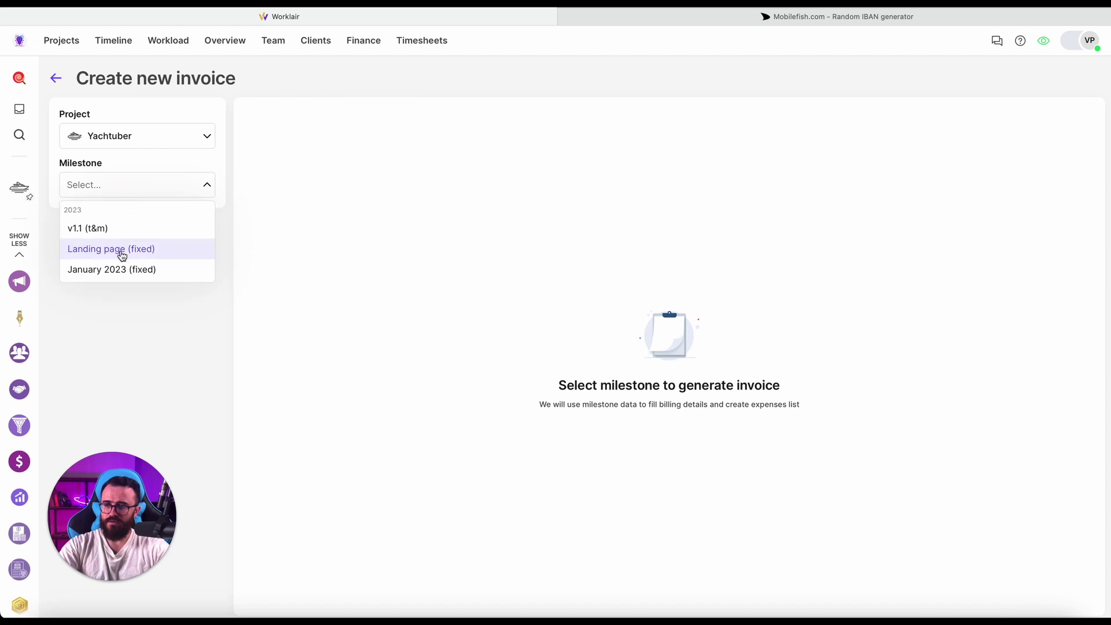
left_click(119, 251)
left_click(162, 223)
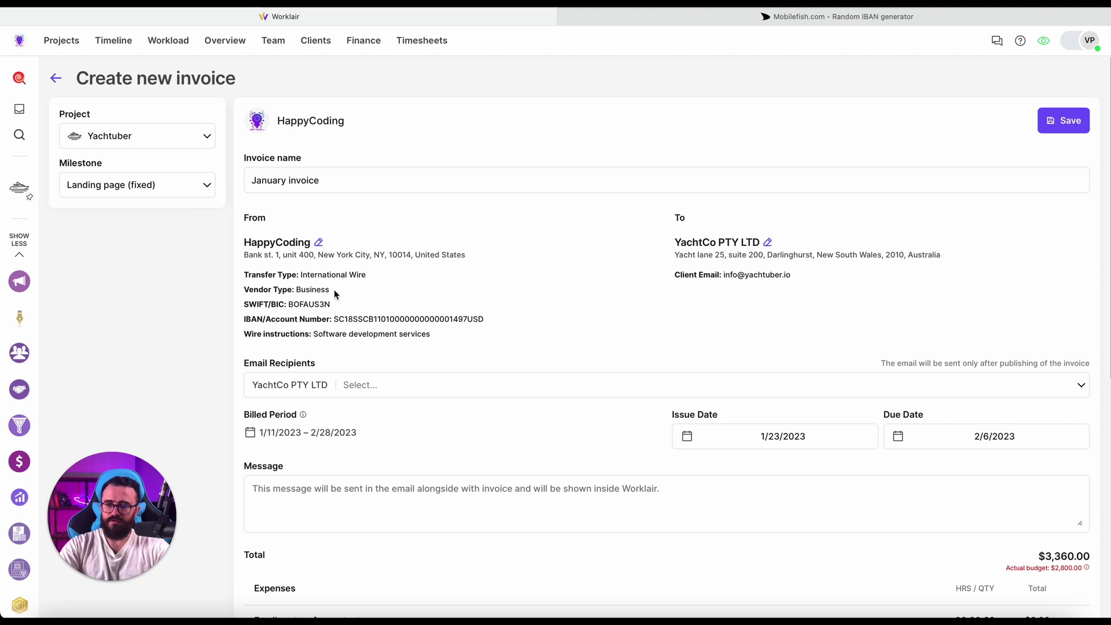
Add the client's contact as an email recipient of the invoice.
scroll(335, 292, "down", 2)
left_click_drag(246, 226, 364, 227)
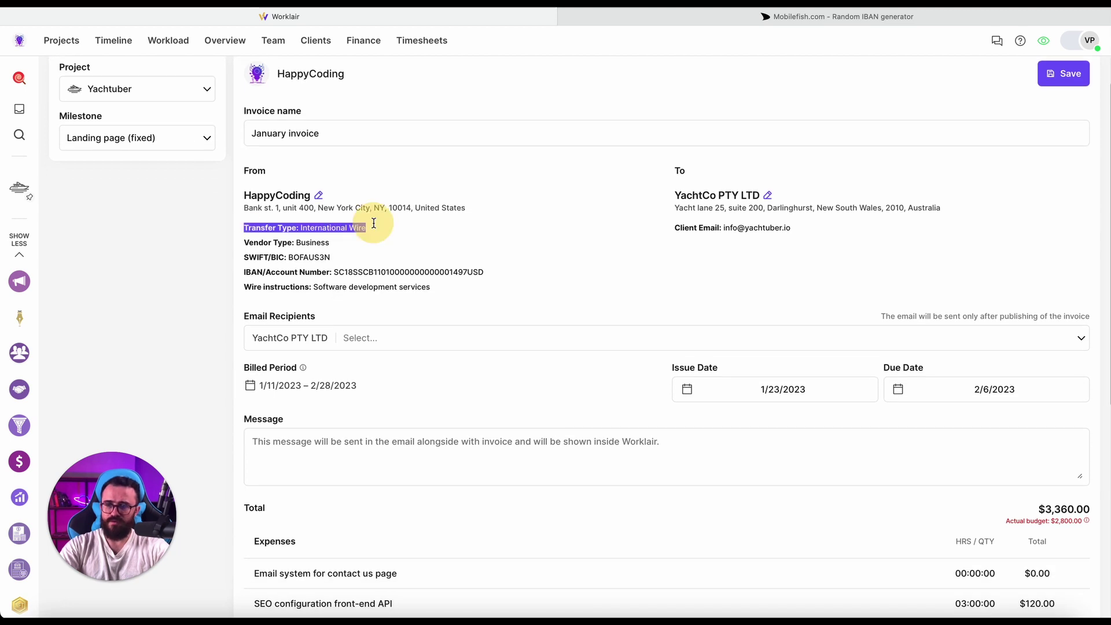
left_click(408, 246)
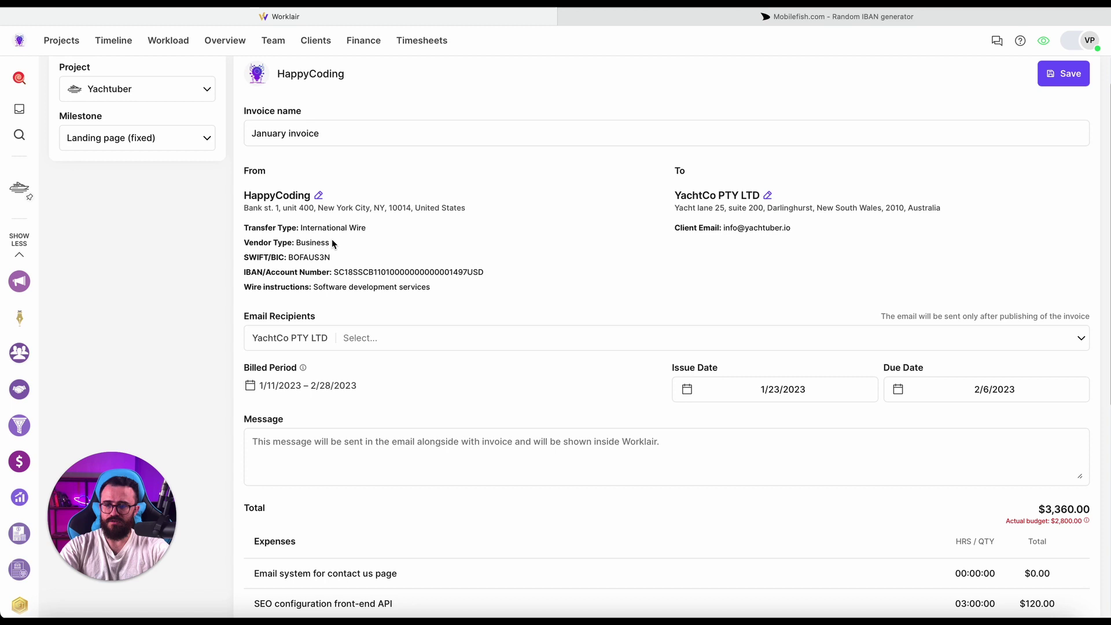
scroll(476, 254, "down", 3)
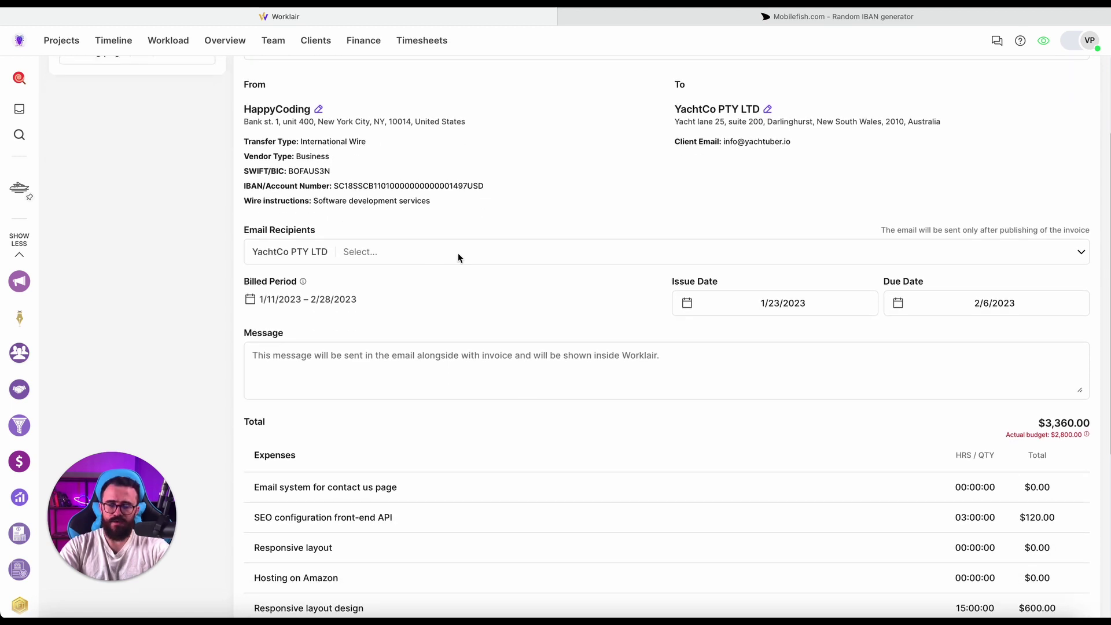
left_click(1018, 243)
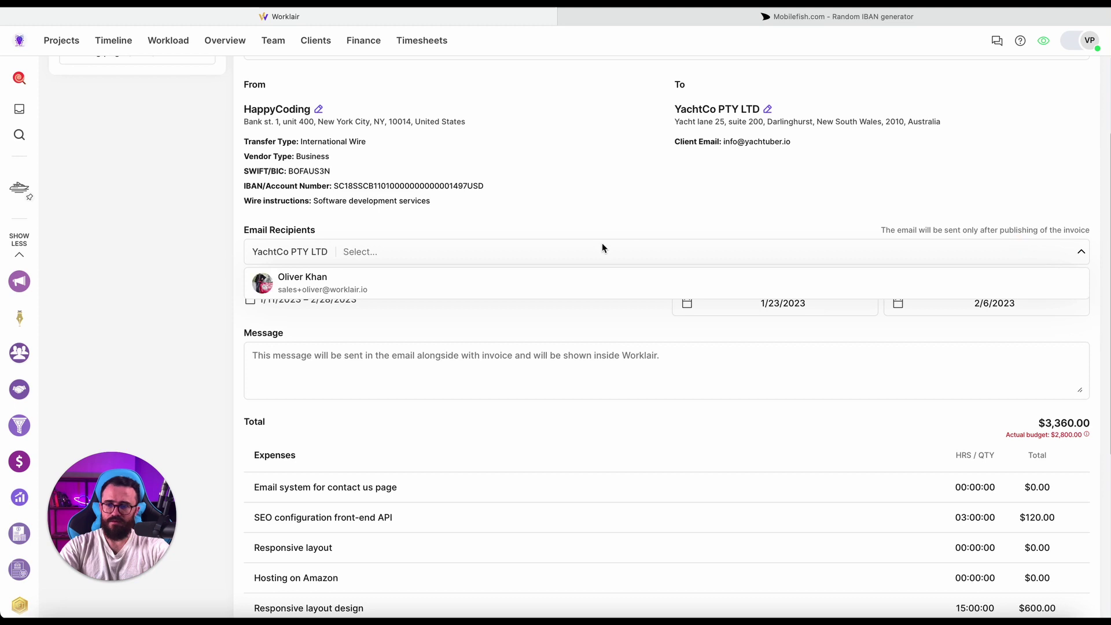
left_click(394, 284)
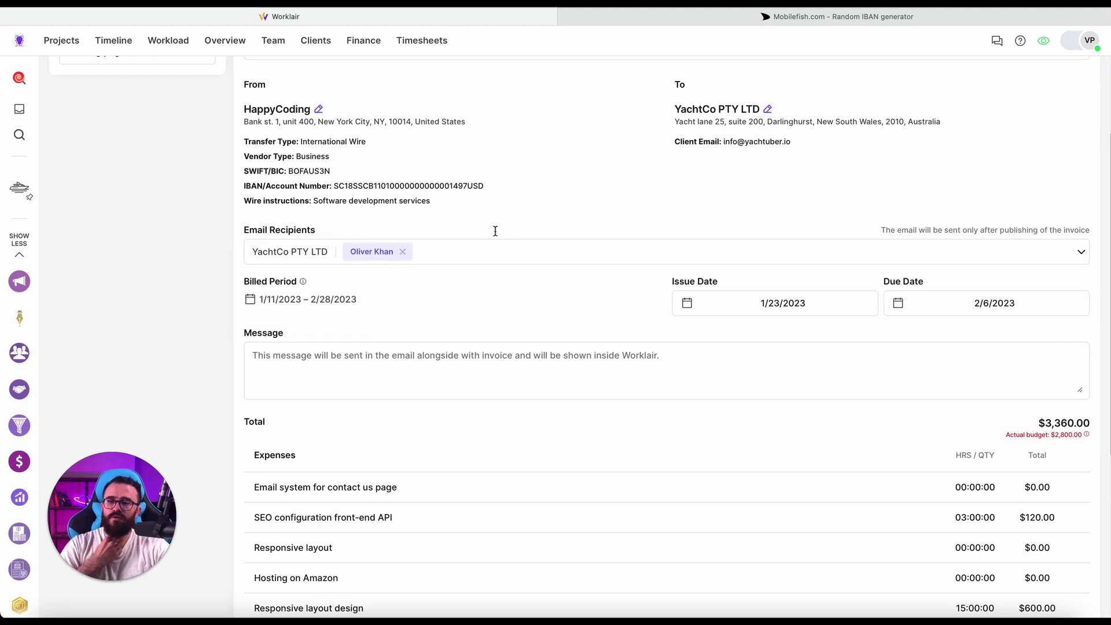
Write the invoice message 'Hello, Please find invoice attached'.
scroll(520, 255, "down", 1)
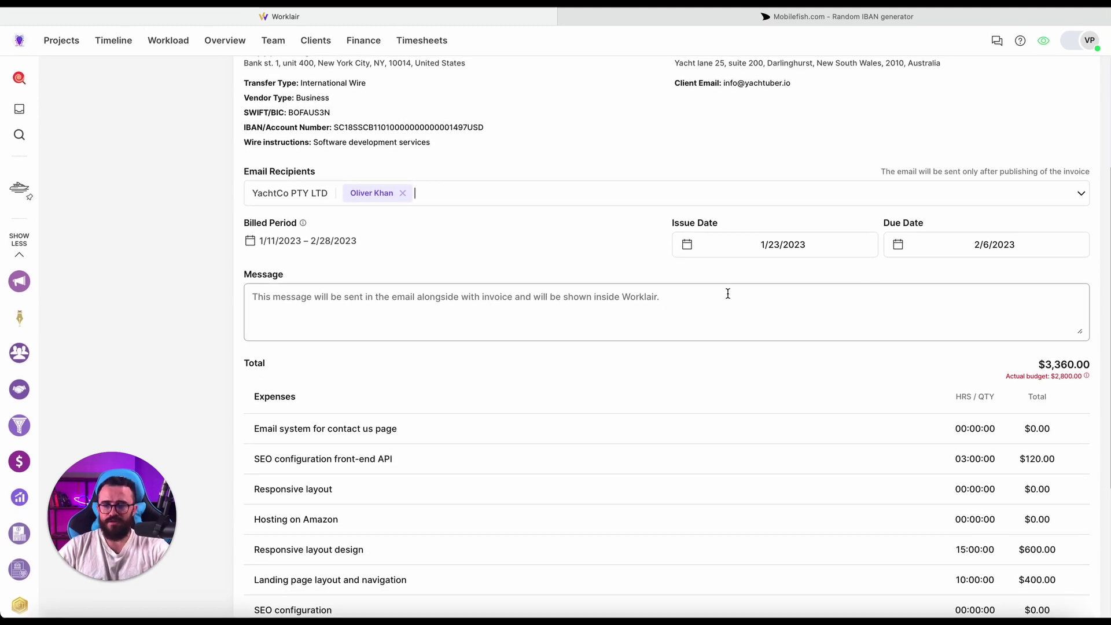
left_click(709, 310)
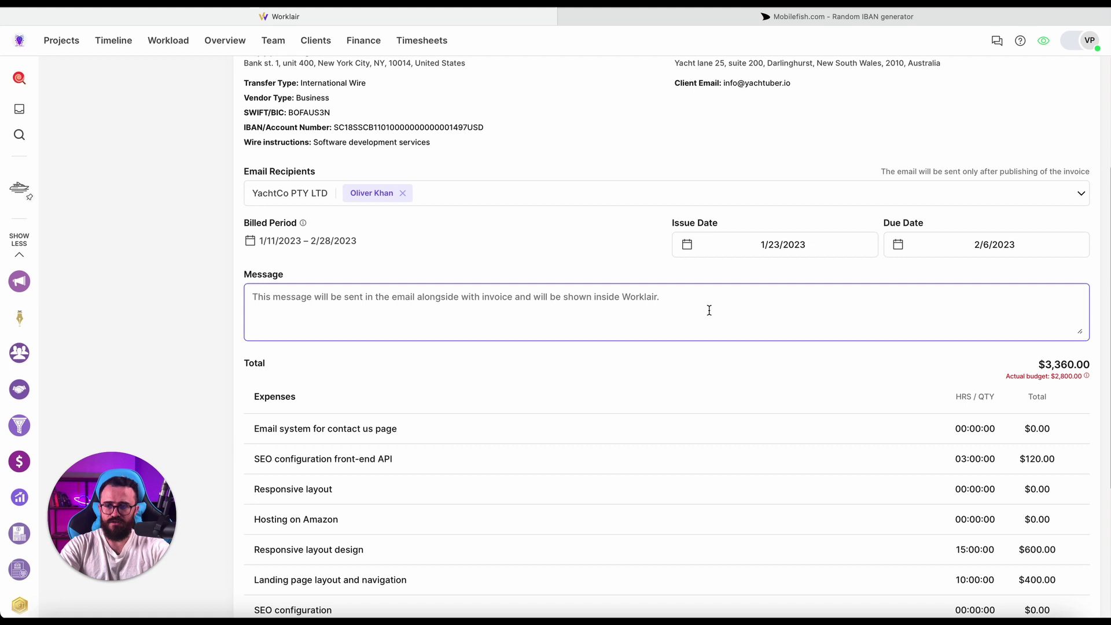
type("Hello")
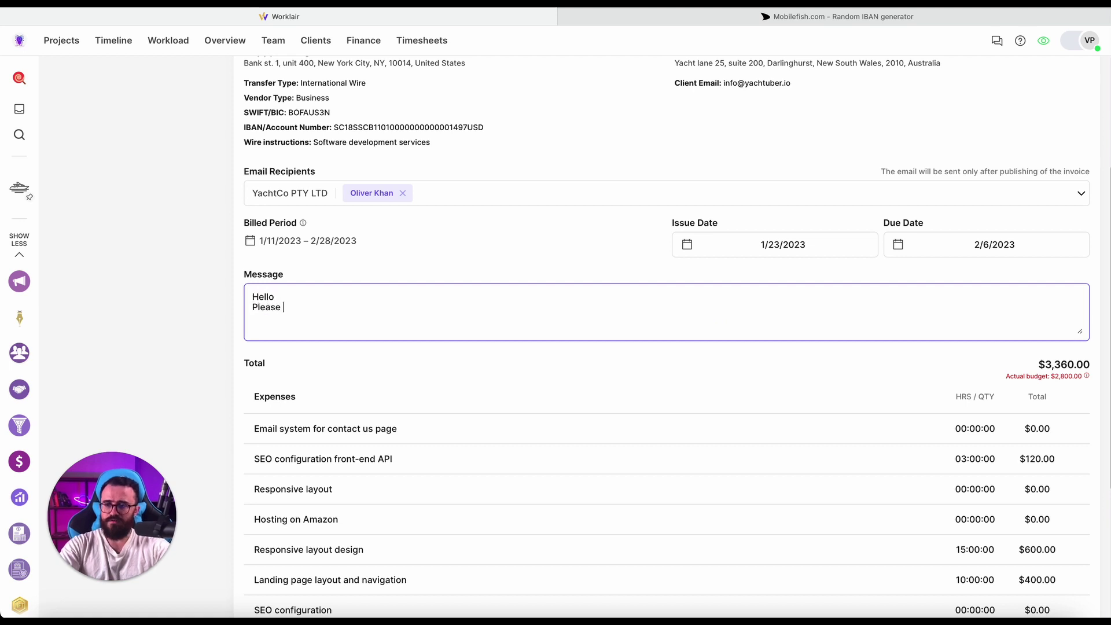
type("ice attaced")
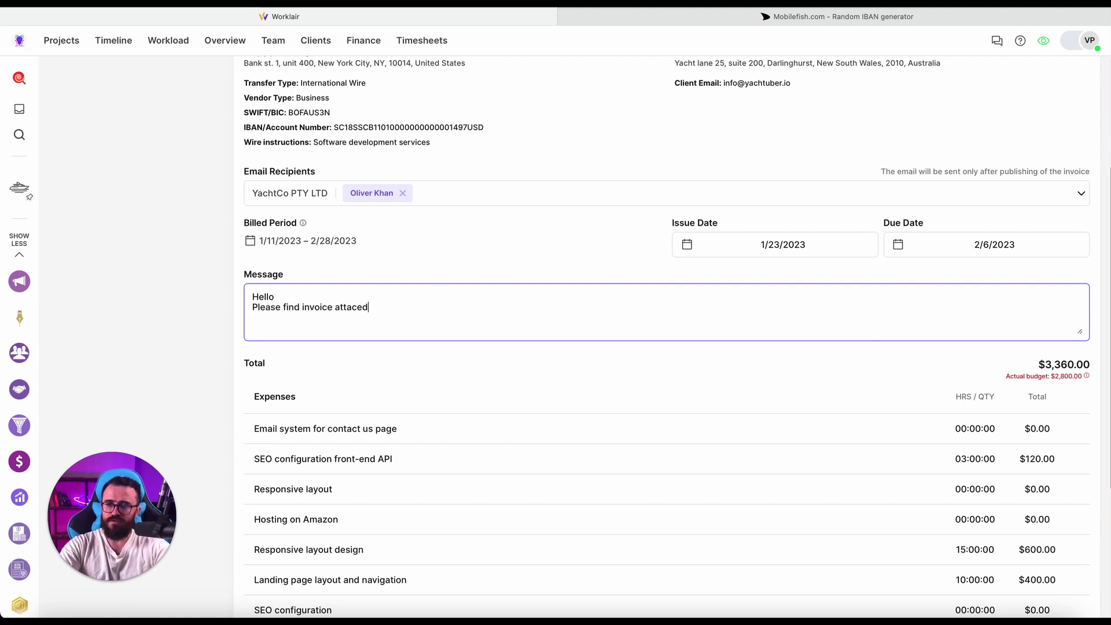
key("BackSpace")
key("BackSpace")
type("hed")
scroll(666, 348, "down", 3)
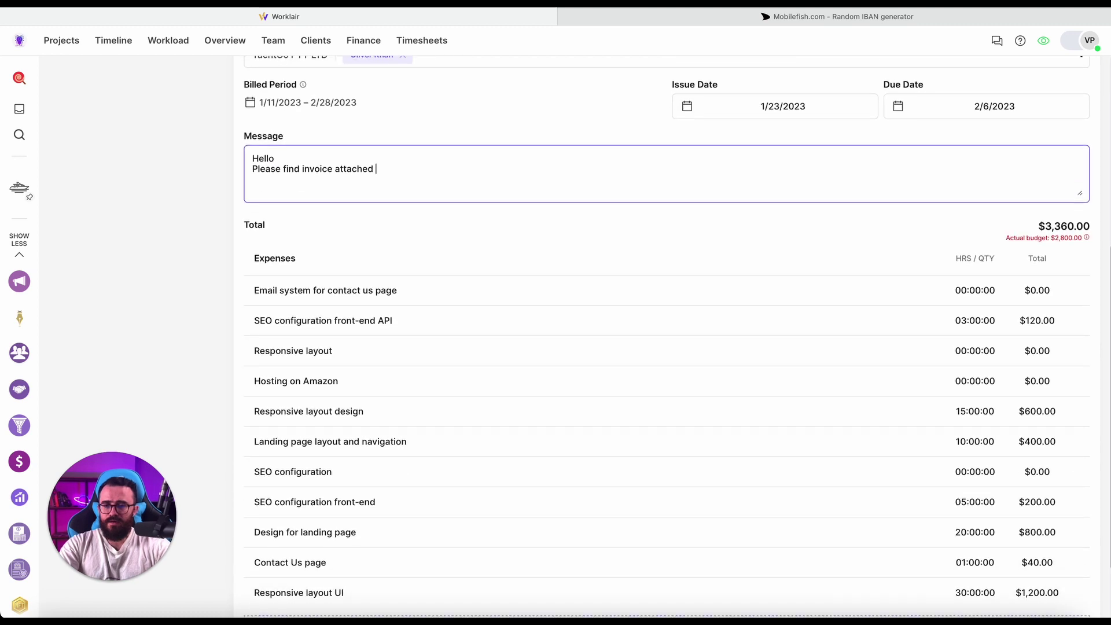
scroll(904, 174, "down", 1)
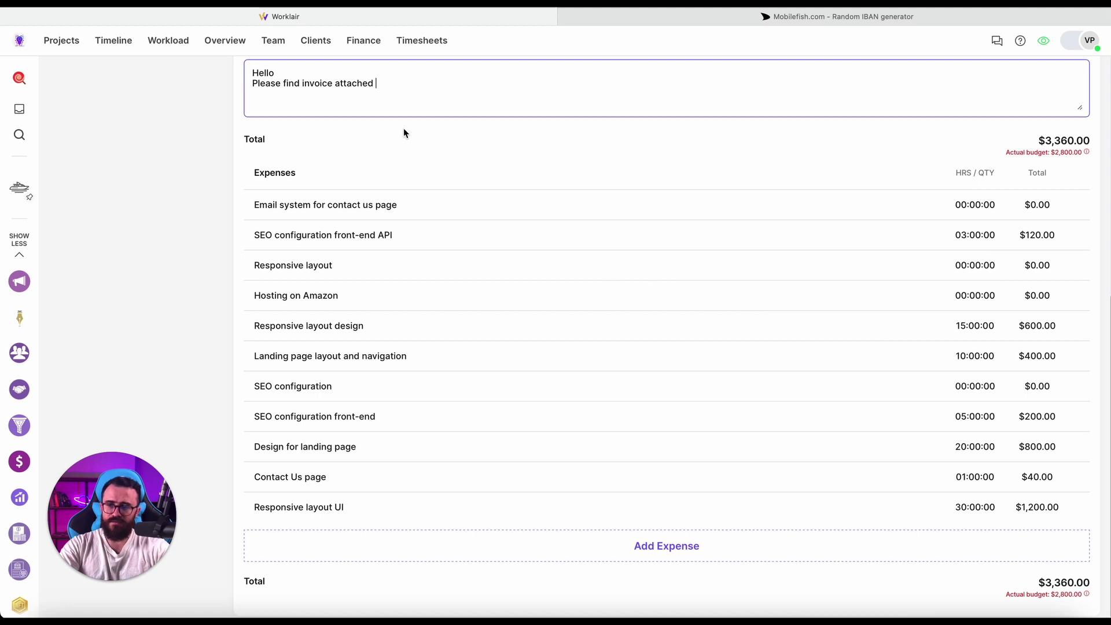
Add a 'Marketing software' expense of $50, bringing the invoice total to $3,410.00.
left_click(629, 547)
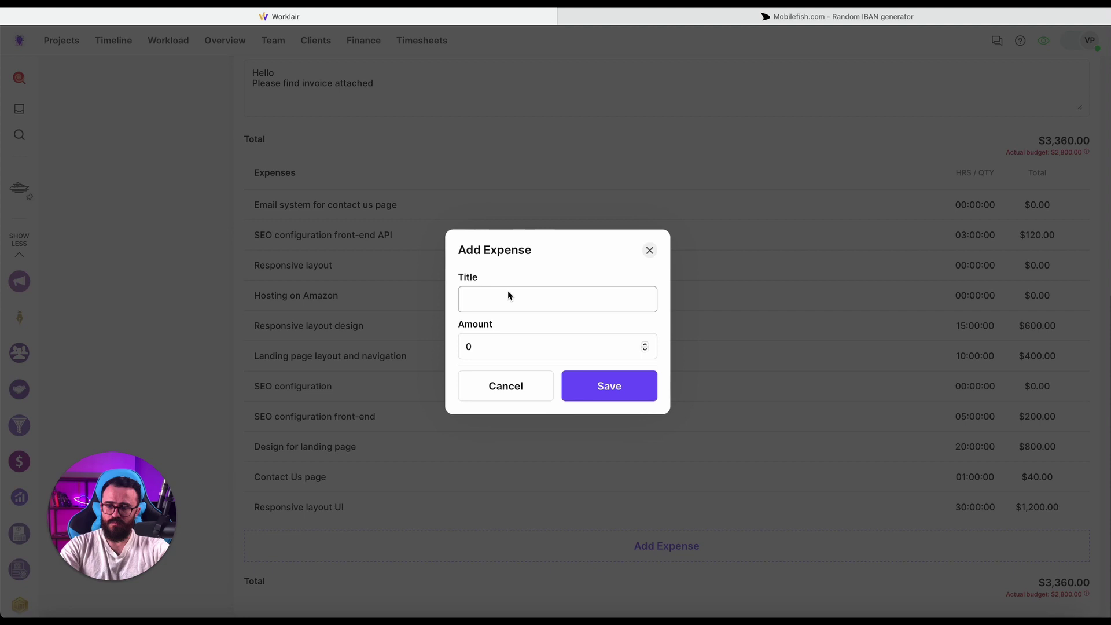
left_click(504, 295)
type("Marketi")
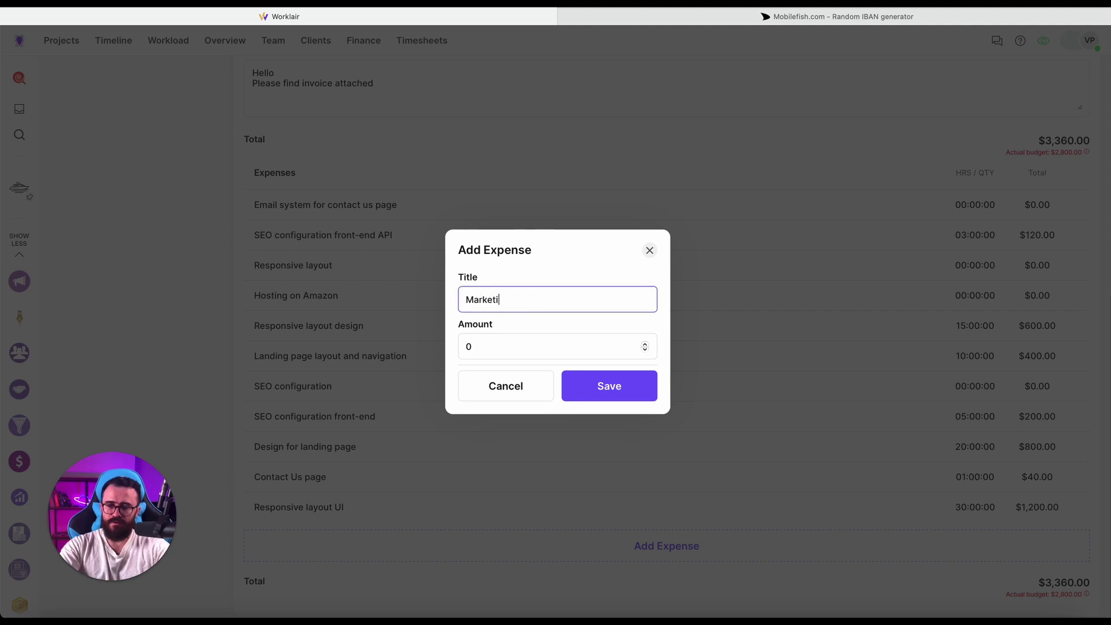
type("ng software")
left_click(486, 346)
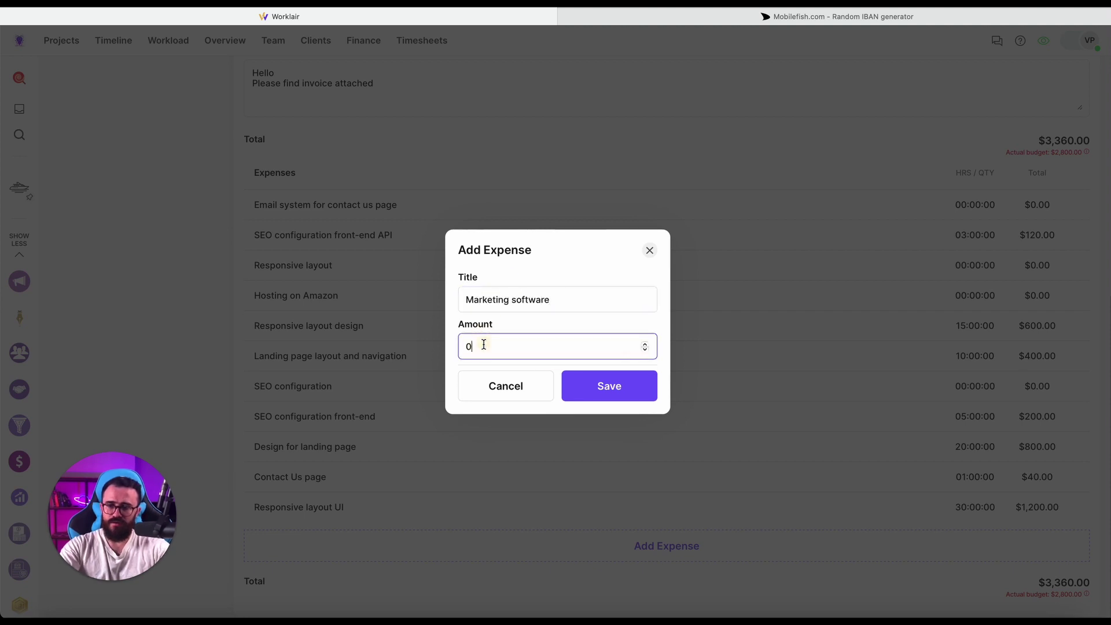
key("BackSpace")
type("50")
left_click(583, 389)
scroll(582, 385, "down", 1)
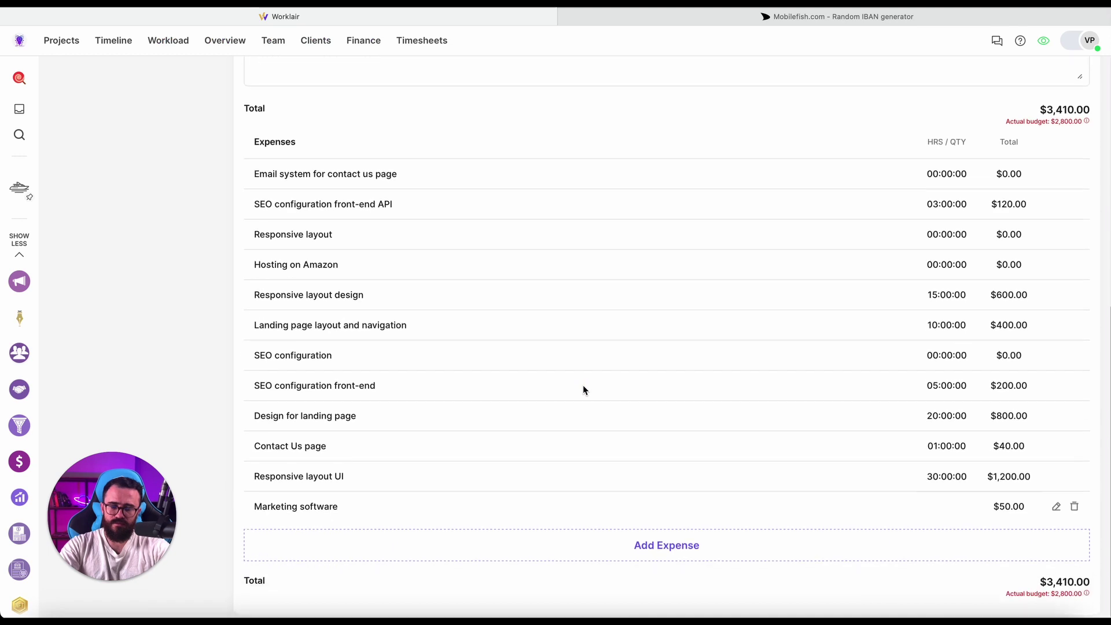
scroll(881, 454, "up", 4)
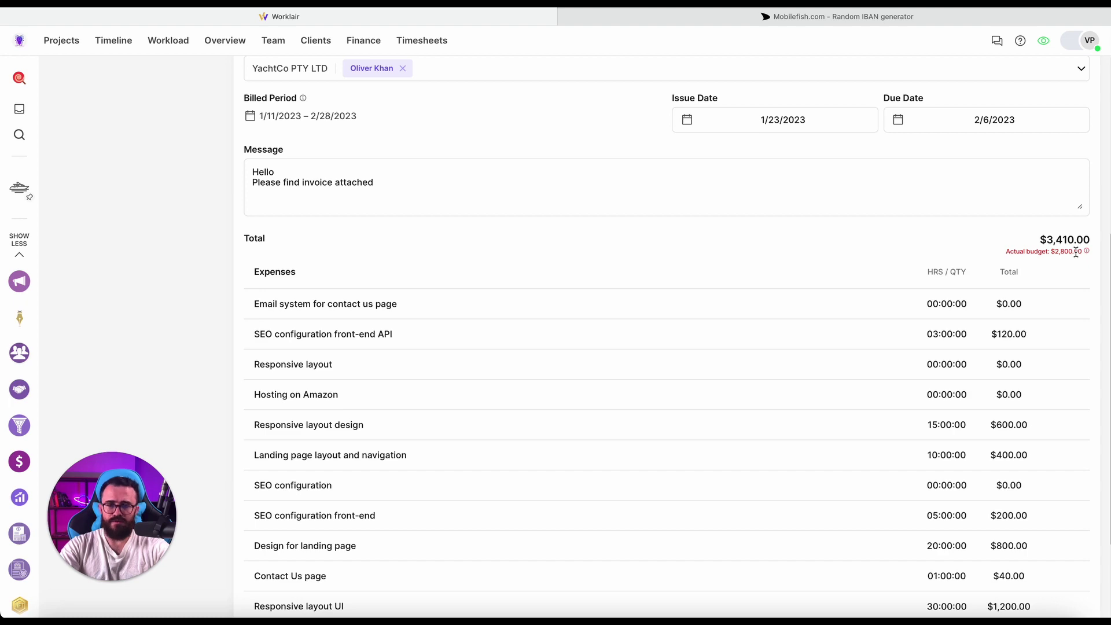
scroll(1075, 252, "up", 10)
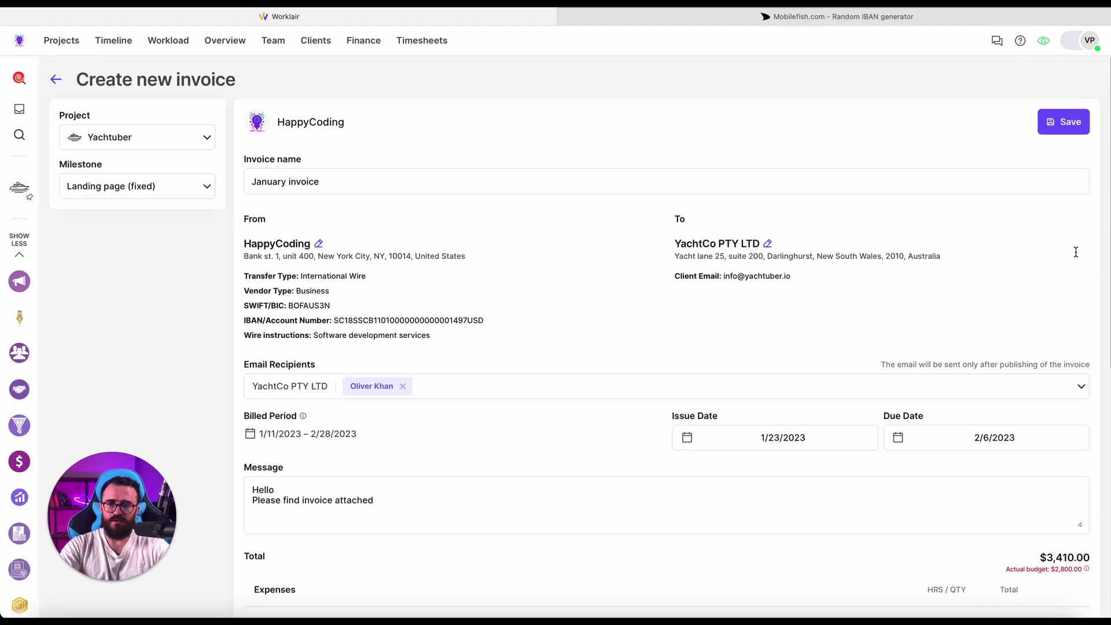
scroll(1077, 255, "down", 10)
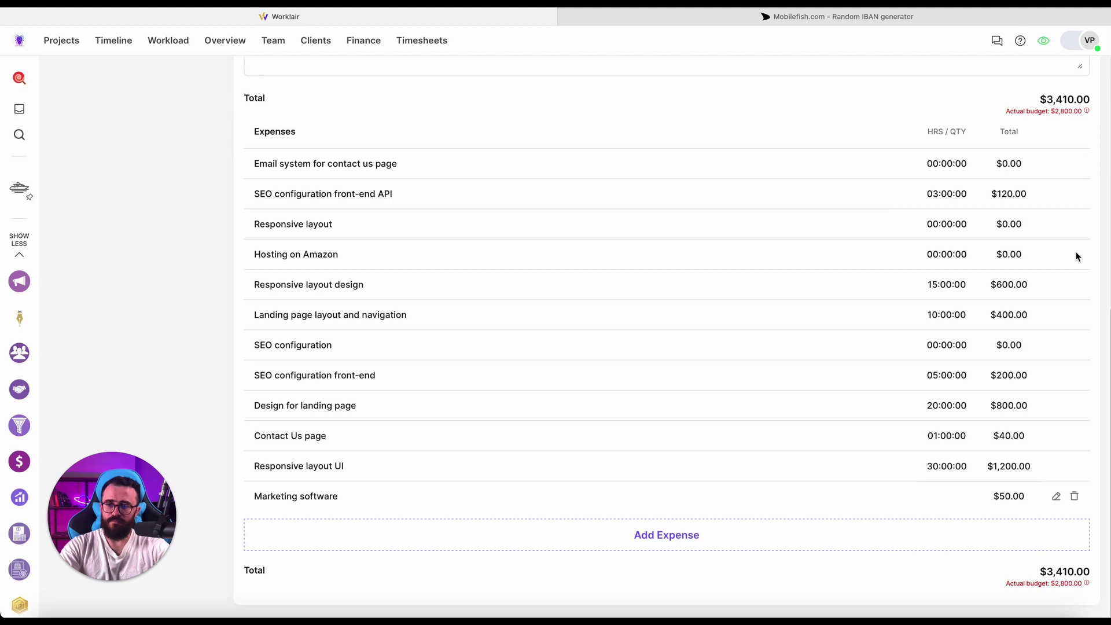
scroll(1076, 253, "up", 10)
Save the Yachtuber draft, expand its items, and download it as the 51 KB invoice-E54001.pdf.
left_click(1068, 129)
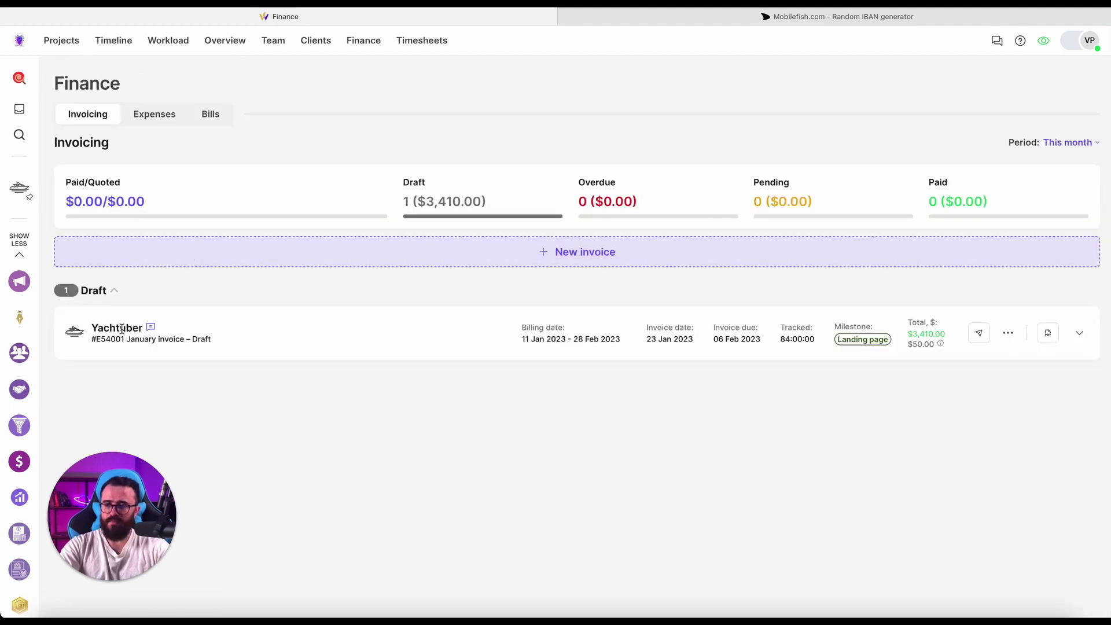
mouse_move(149, 332)
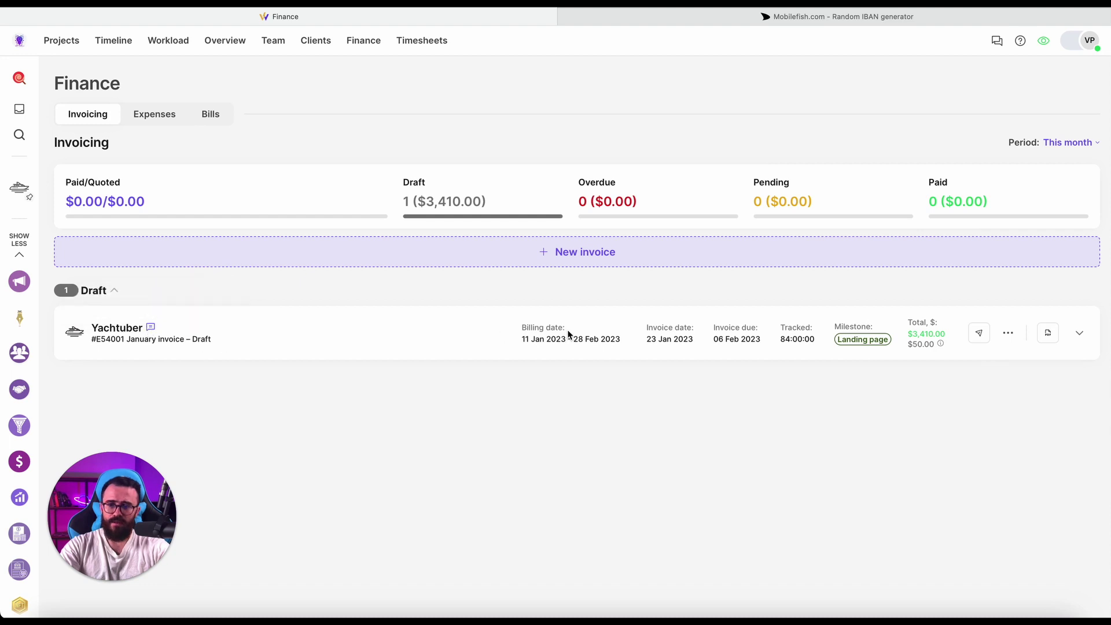
left_click(1079, 333)
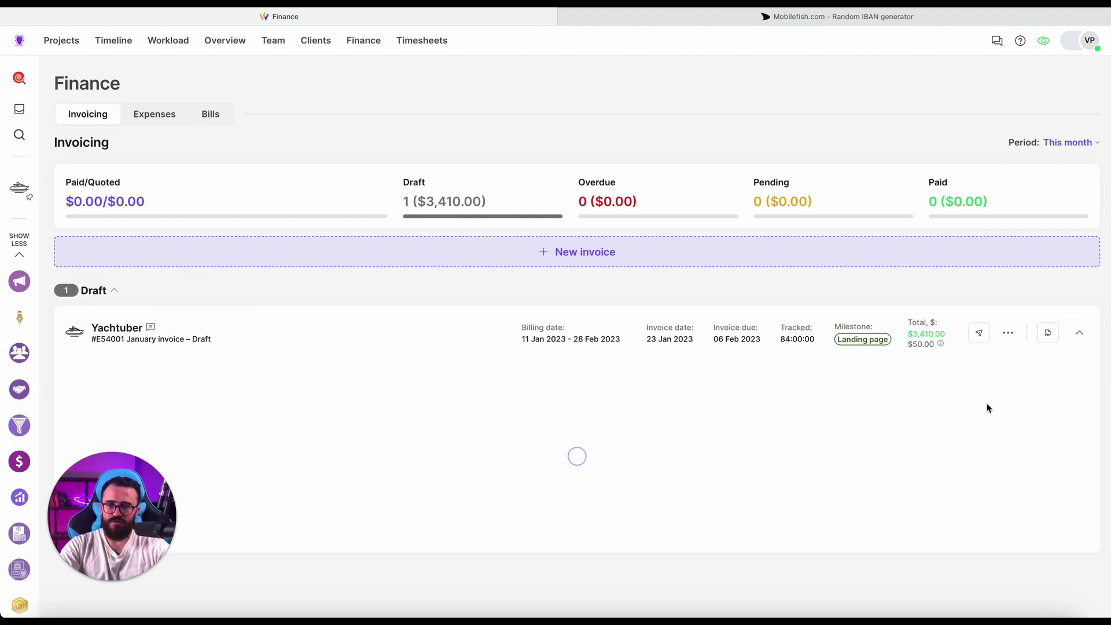
scroll(988, 407, "down", 5)
scroll(989, 406, "up", 3)
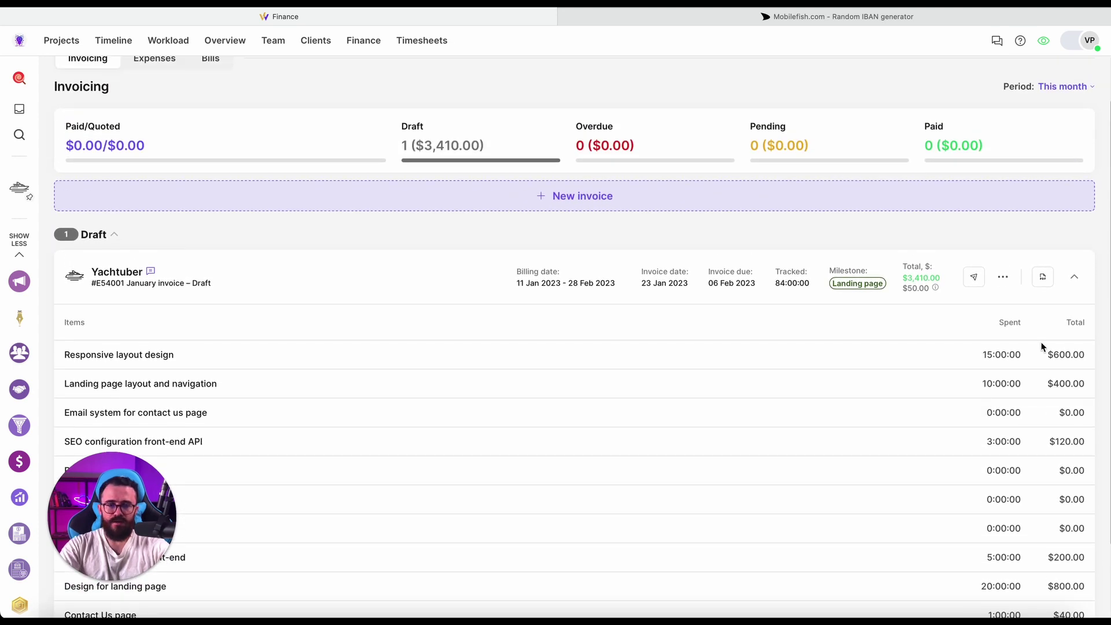
left_click(1043, 281)
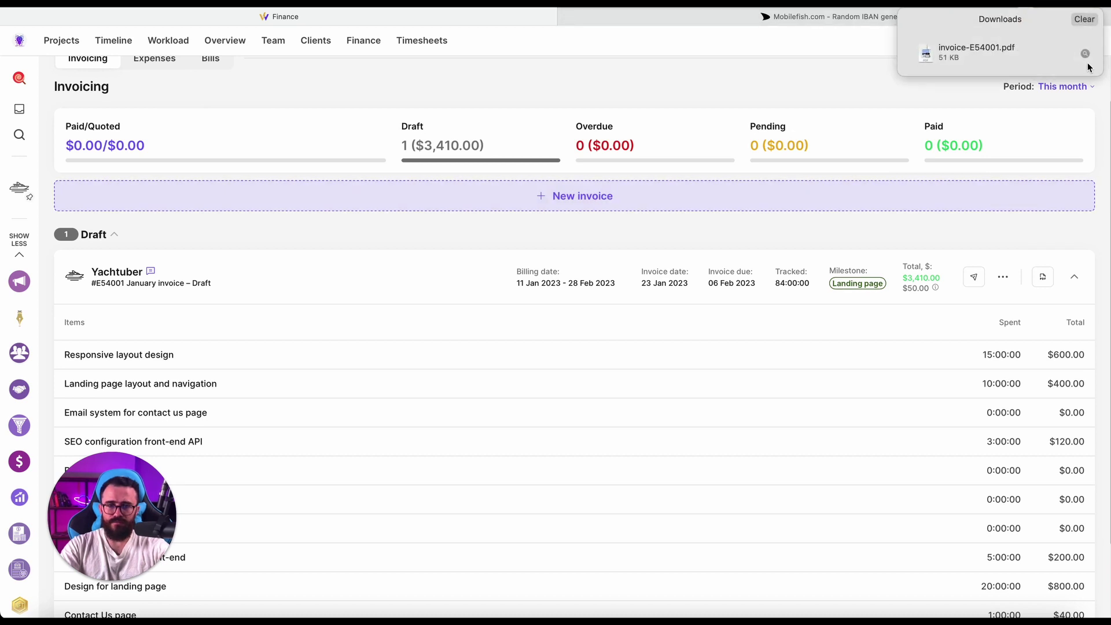
left_click(1062, 51)
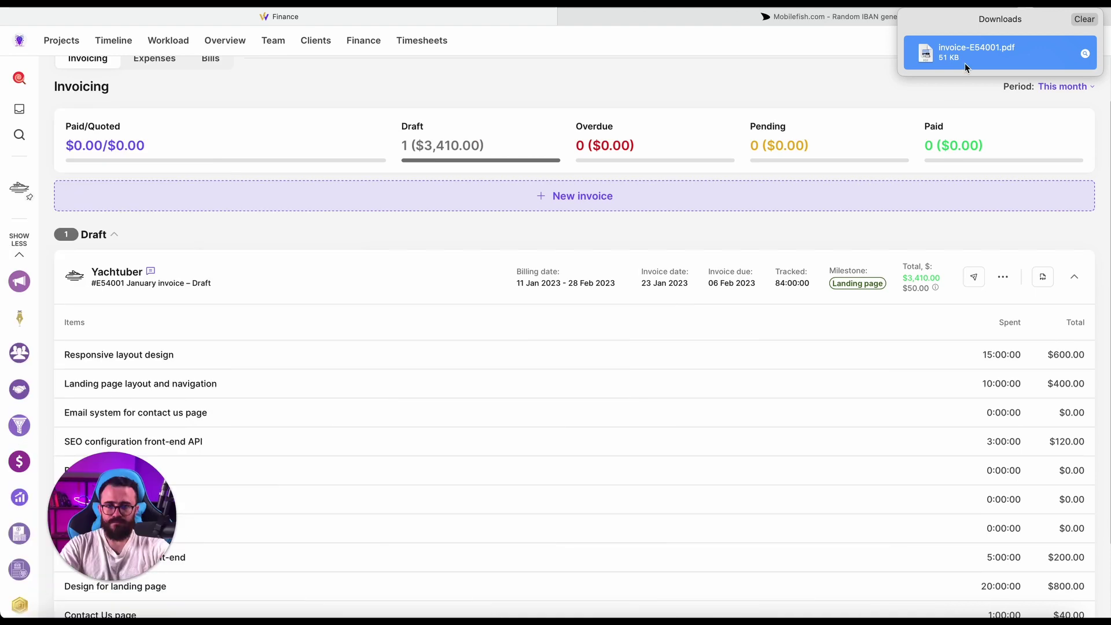
Open invoice-E54001.pdf in Preview, read through pages 1 and 2, then close it.
double_click(964, 63)
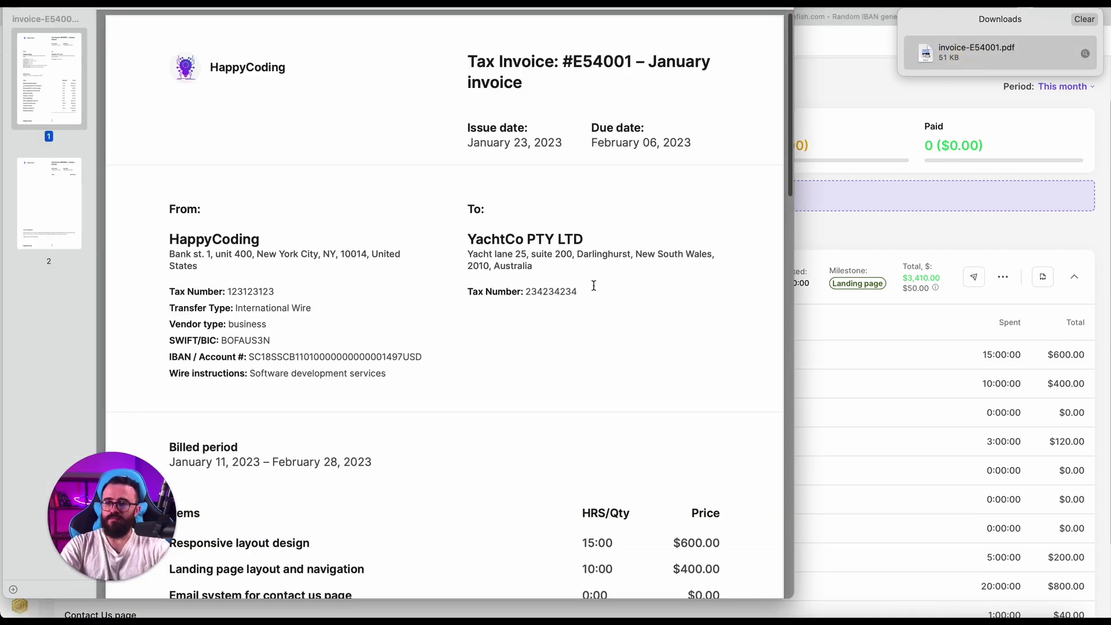
scroll(579, 232, "up", 1)
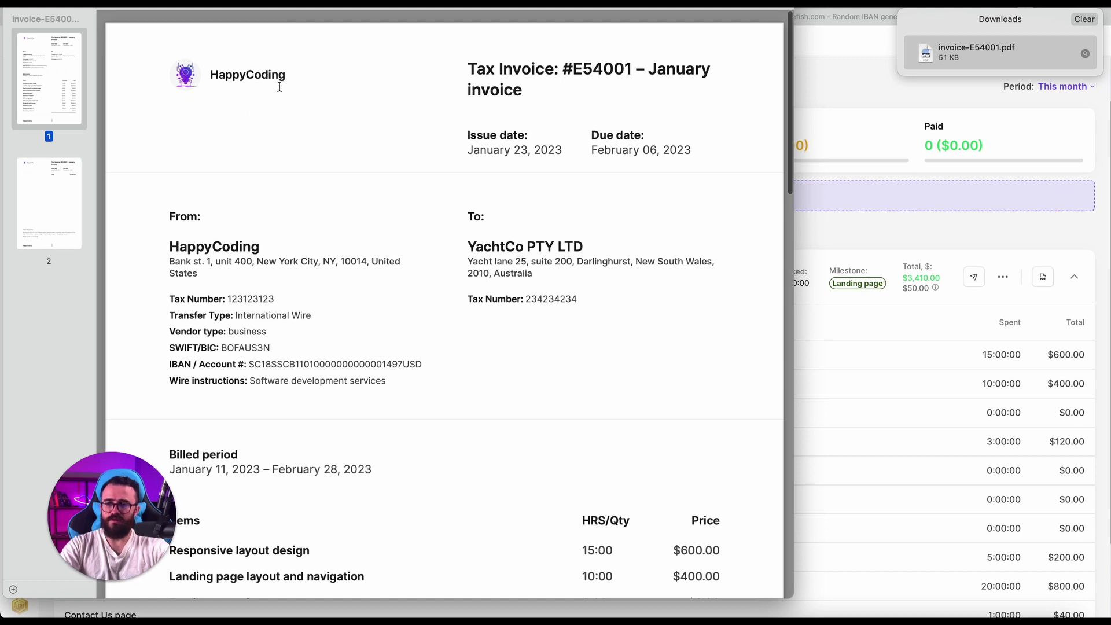
scroll(535, 84, "down", 1)
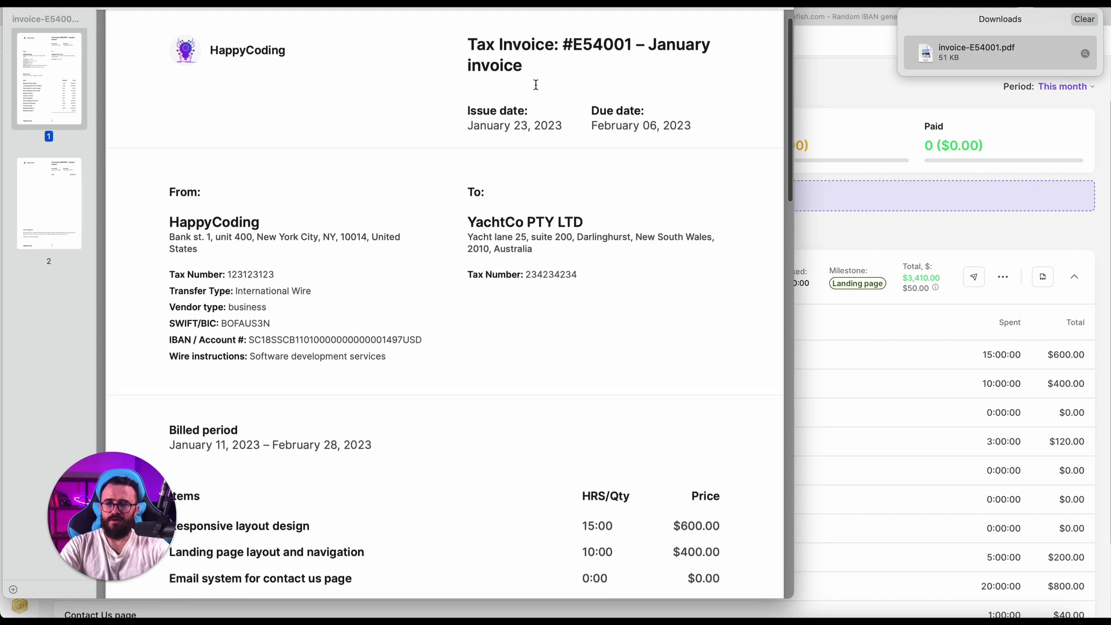
left_click_drag(581, 53, 633, 52)
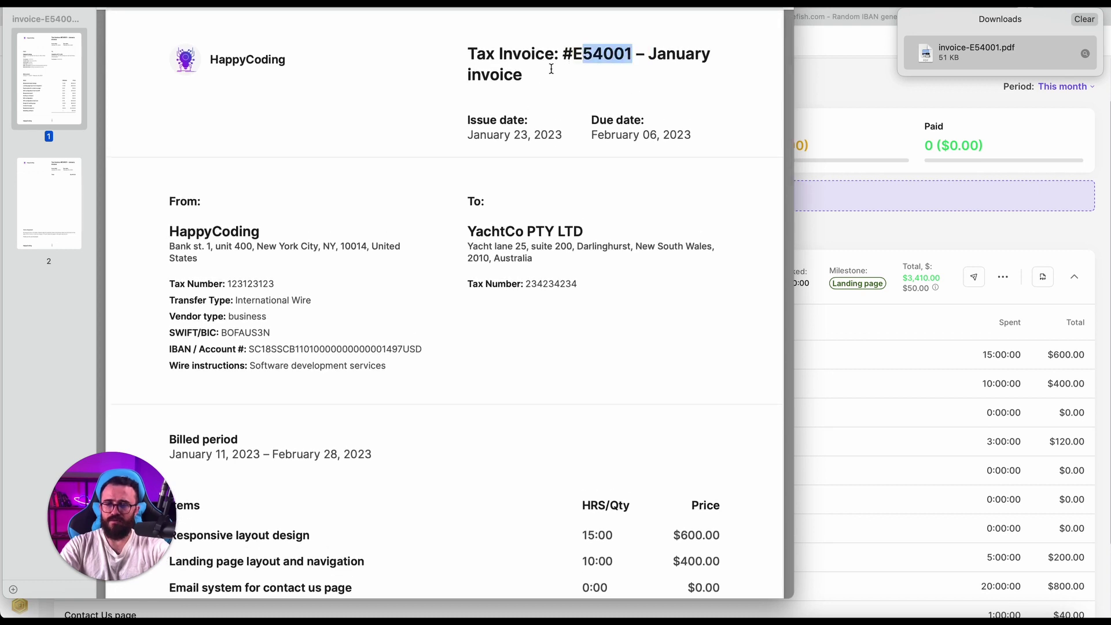
left_click_drag(540, 79, 646, 56)
scroll(619, 85, "down", 5)
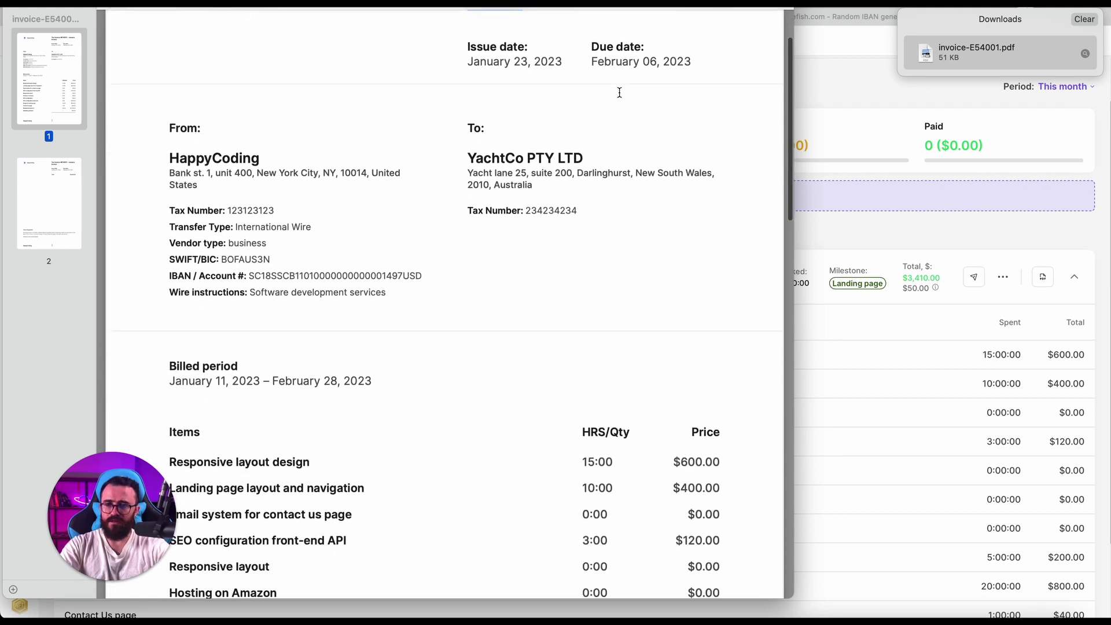
scroll(548, 144, "down", 20)
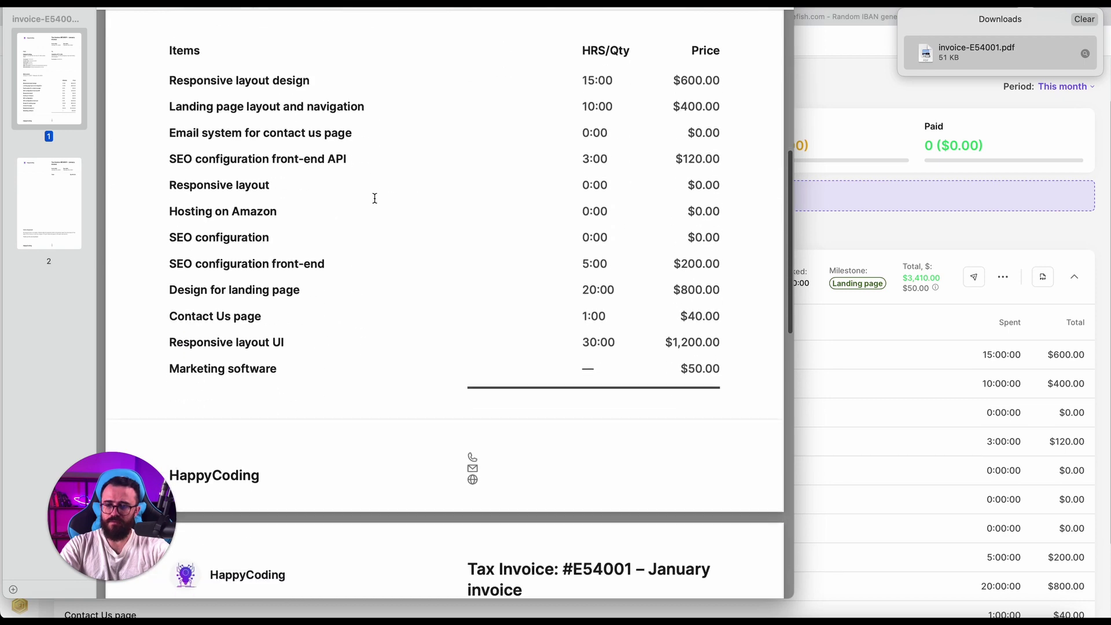
scroll(375, 198, "down", 15)
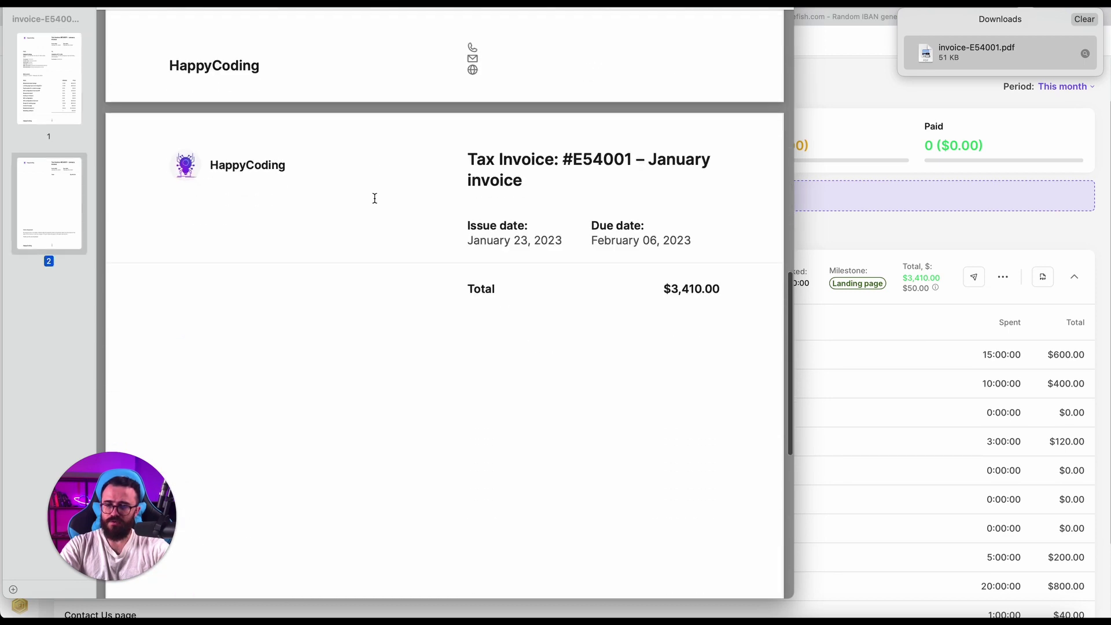
scroll(375, 197, "up", 8)
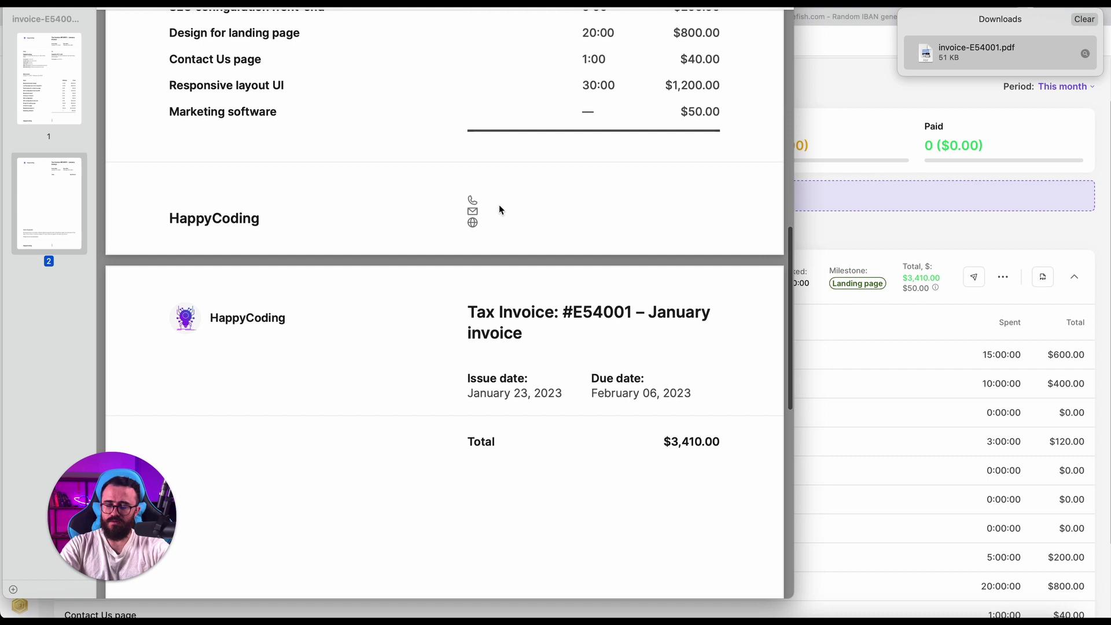
scroll(482, 224, "up", 2)
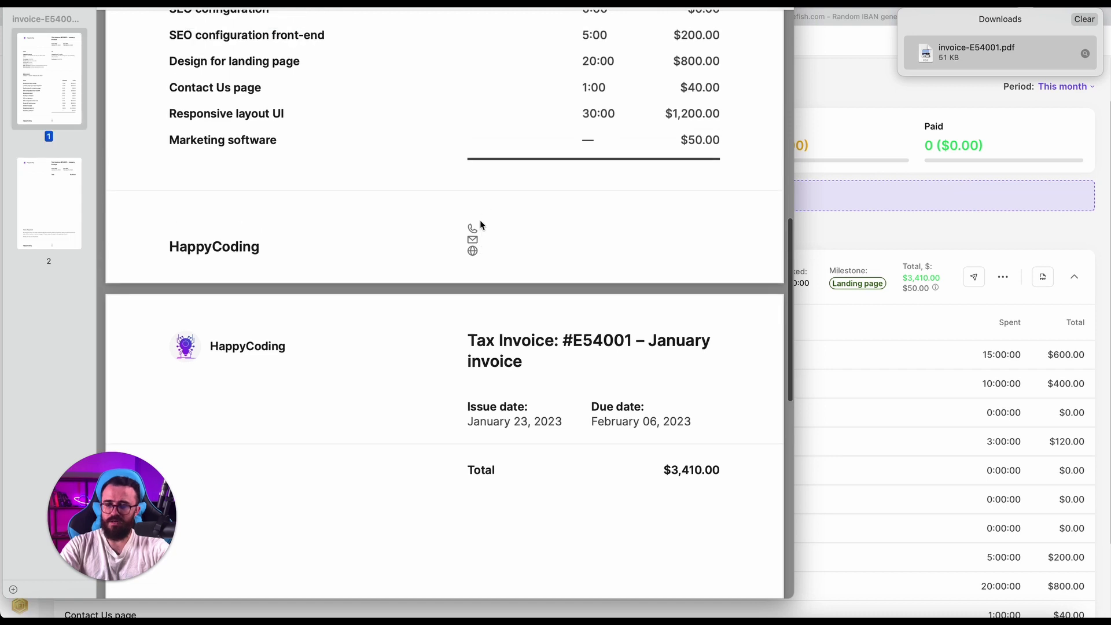
scroll(495, 233, "down", 20)
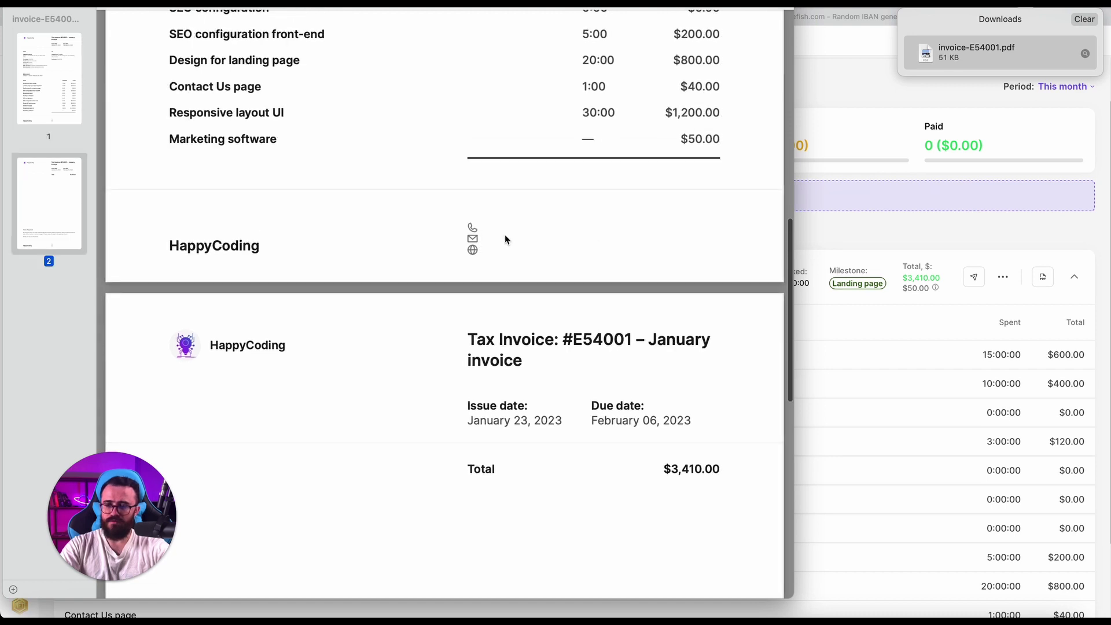
scroll(505, 238, "up", 20)
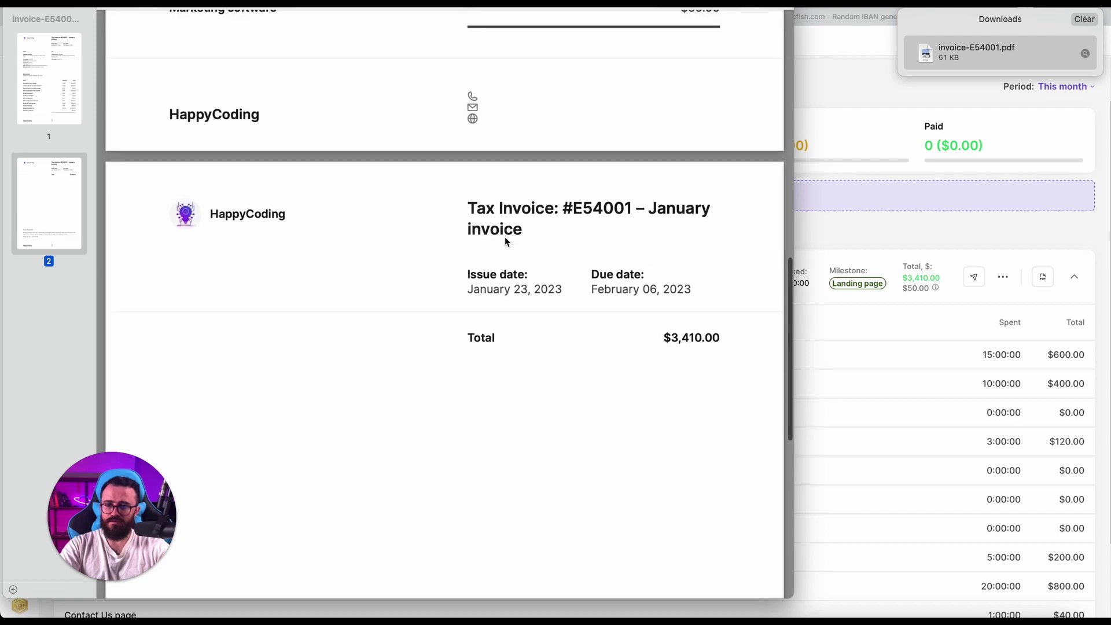
scroll(505, 237, "down", 6)
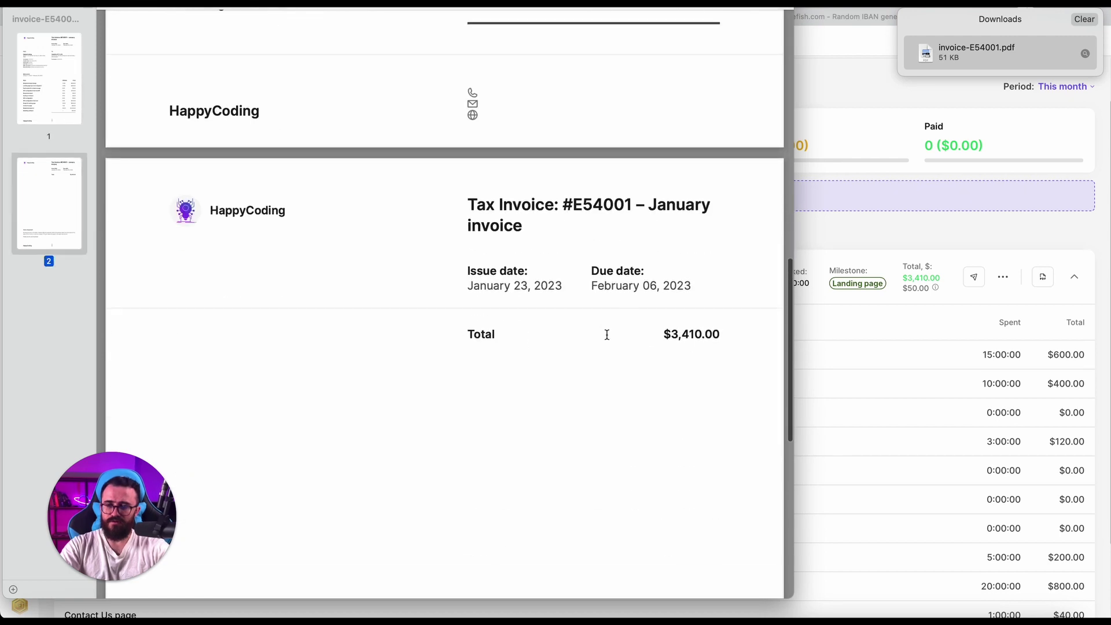
scroll(629, 326, "down", 20)
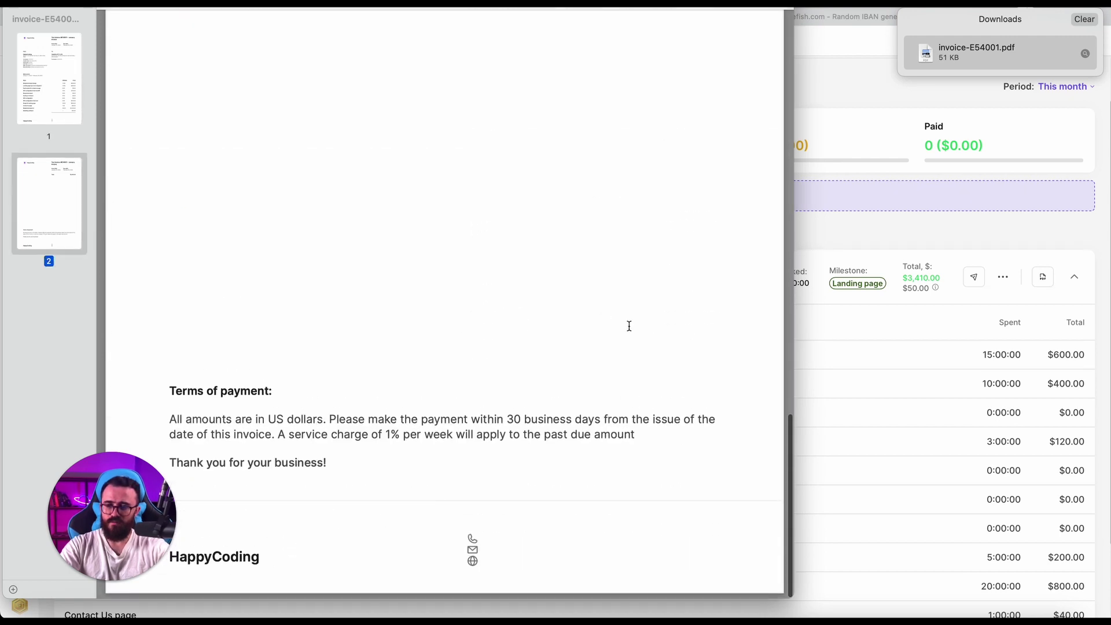
scroll(629, 326, "up", 20)
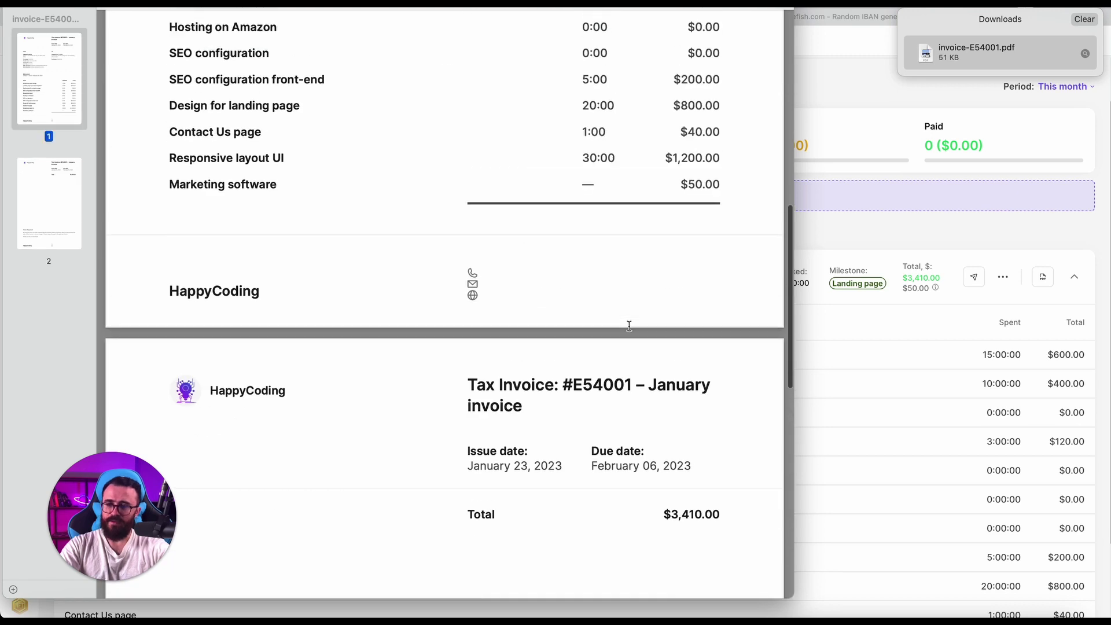
scroll(629, 326, "down", 20)
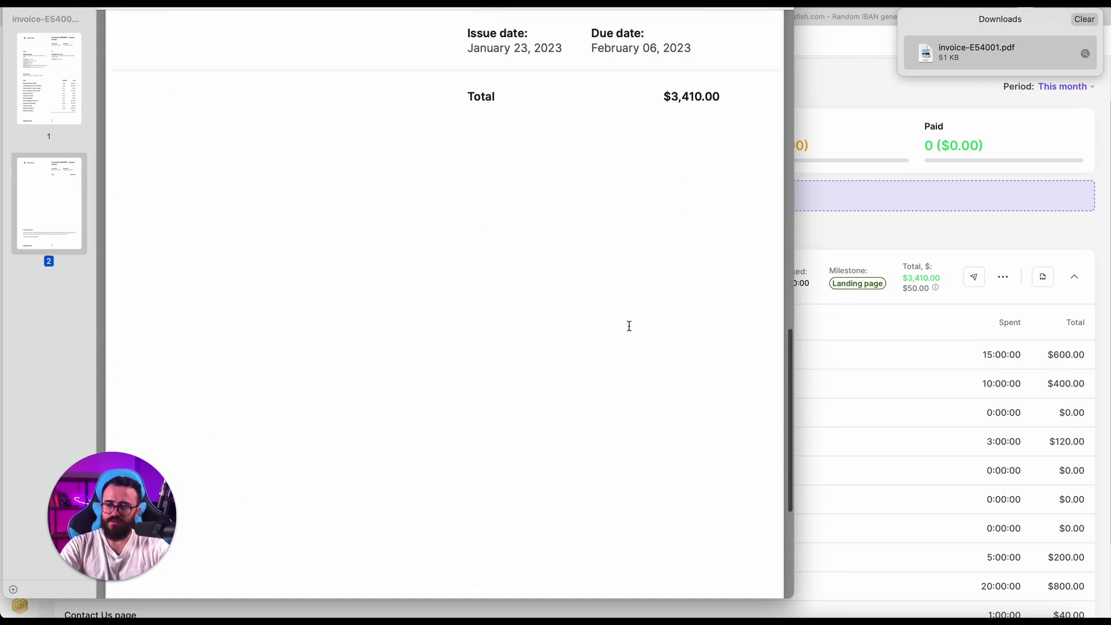
scroll(629, 326, "down", 7)
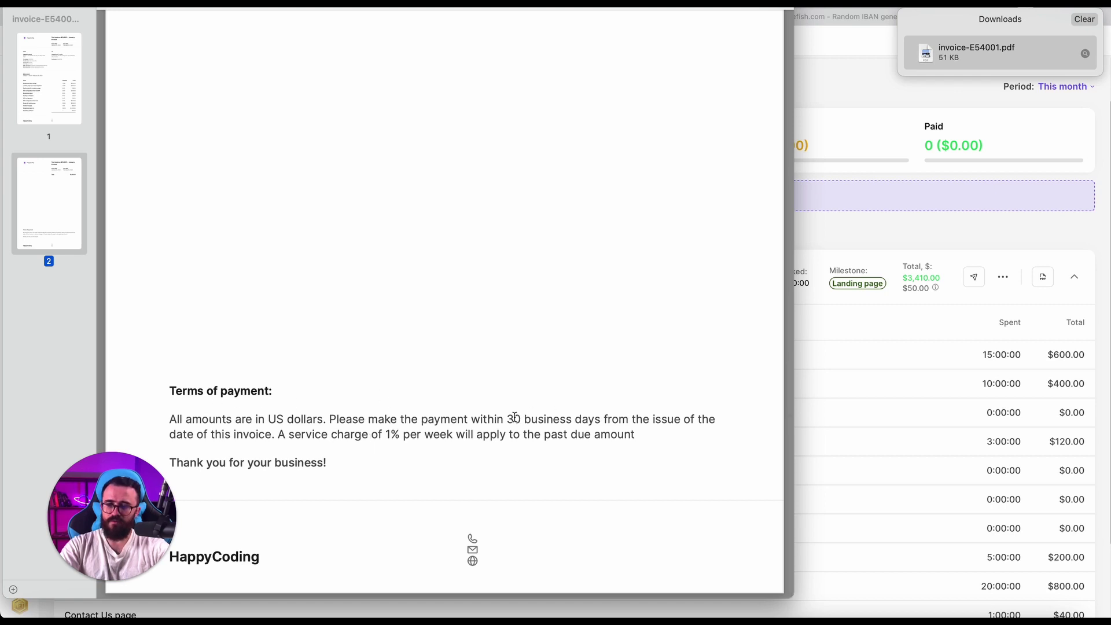
scroll(414, 425, "up", 8)
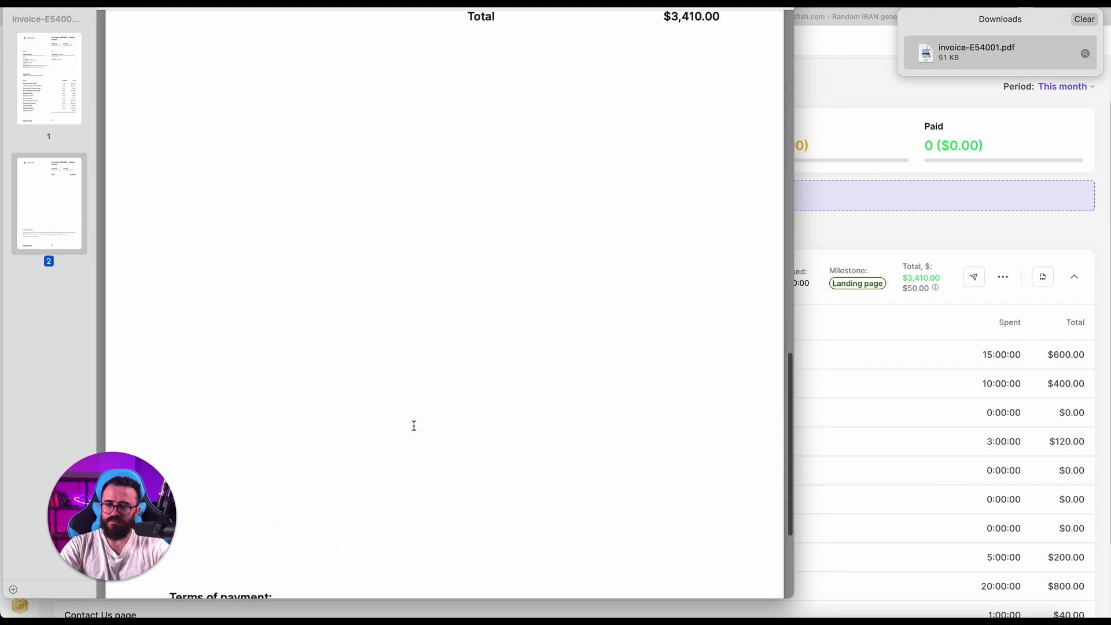
scroll(412, 424, "down", 9)
scroll(414, 426, "up", 20)
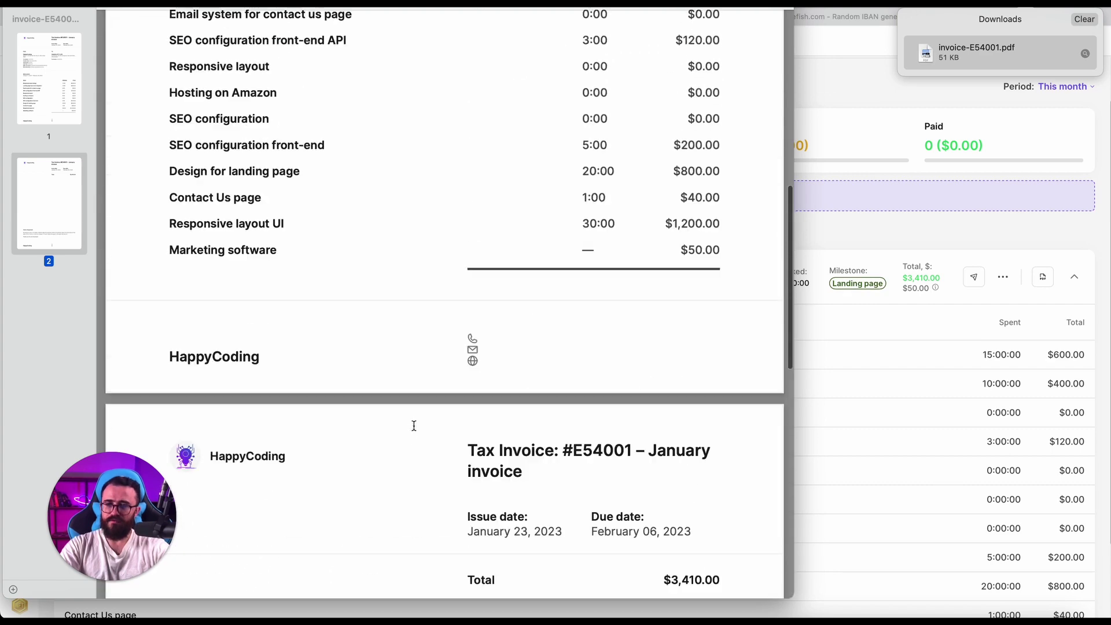
scroll(414, 390, "up", 3)
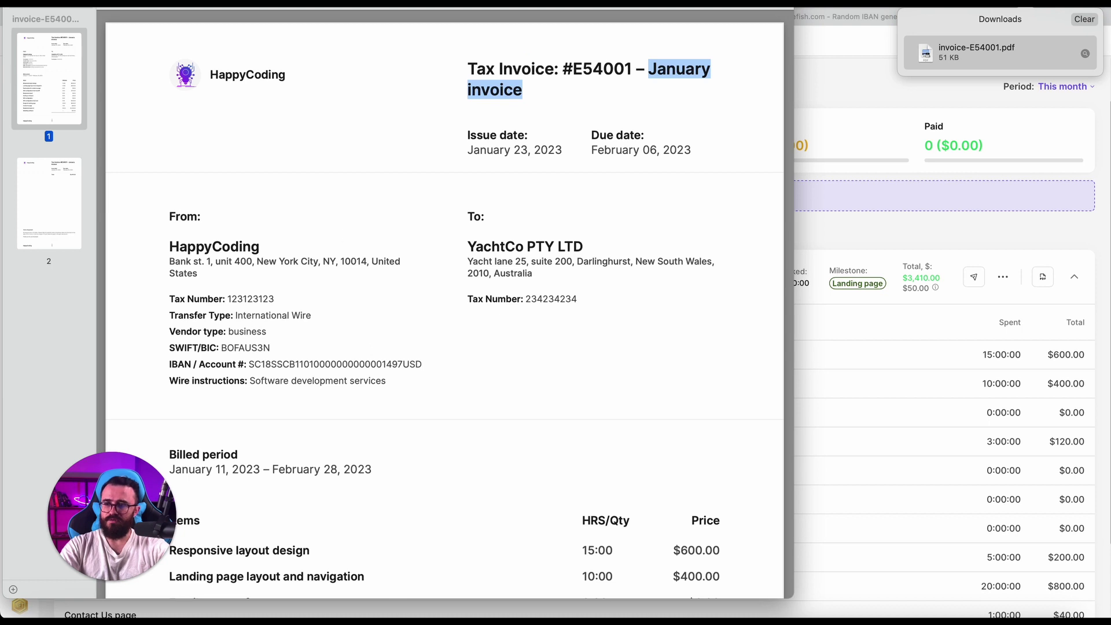
key("super+w")
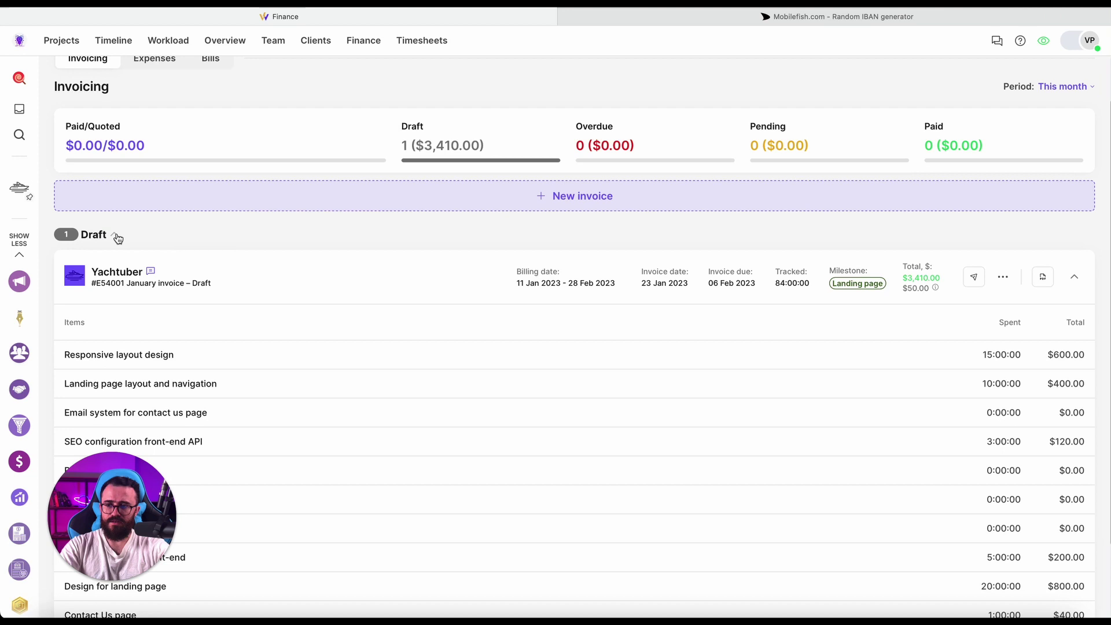
Publish Yachtuber invoice #E54001 and confirm, moving $3,410.00 from Draft to Pending.
left_click(118, 238)
left_click(94, 290)
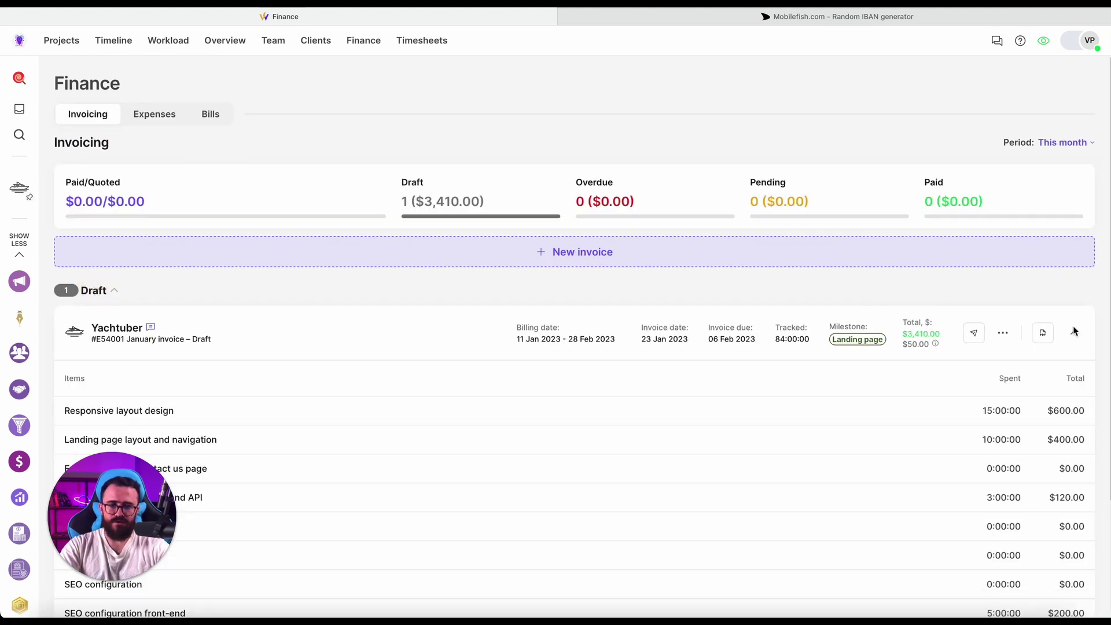
left_click(1074, 332)
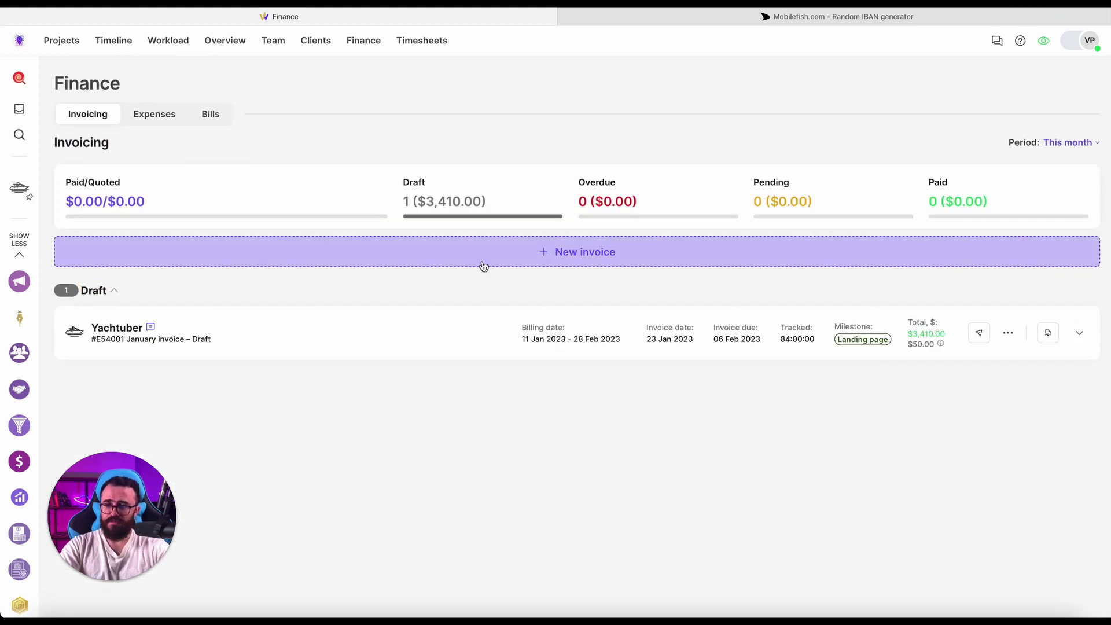
left_click(976, 334)
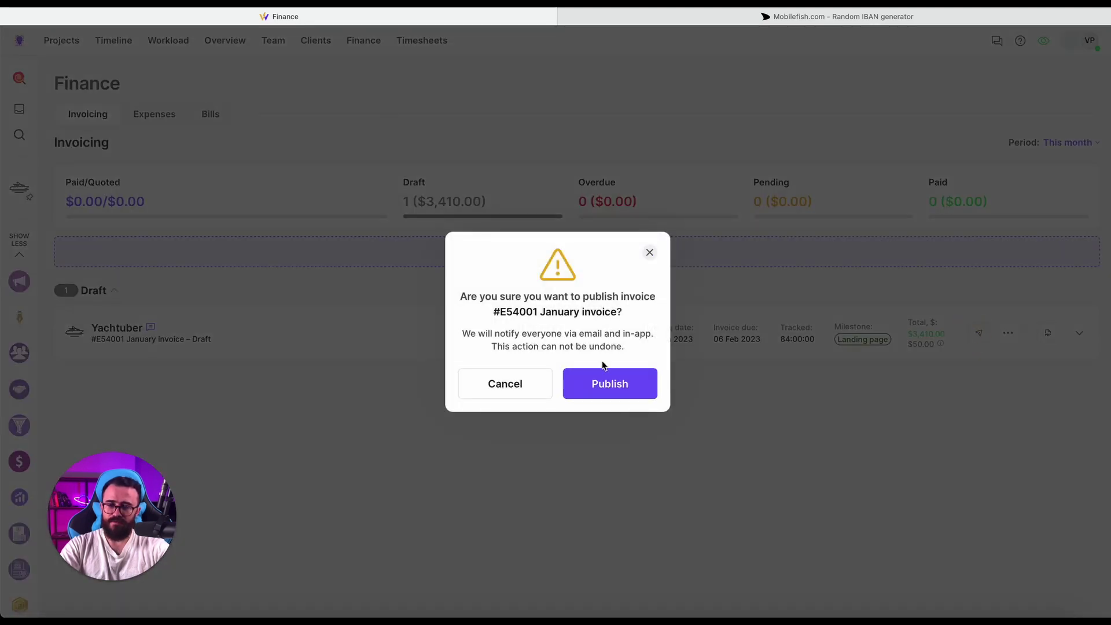
left_click(604, 386)
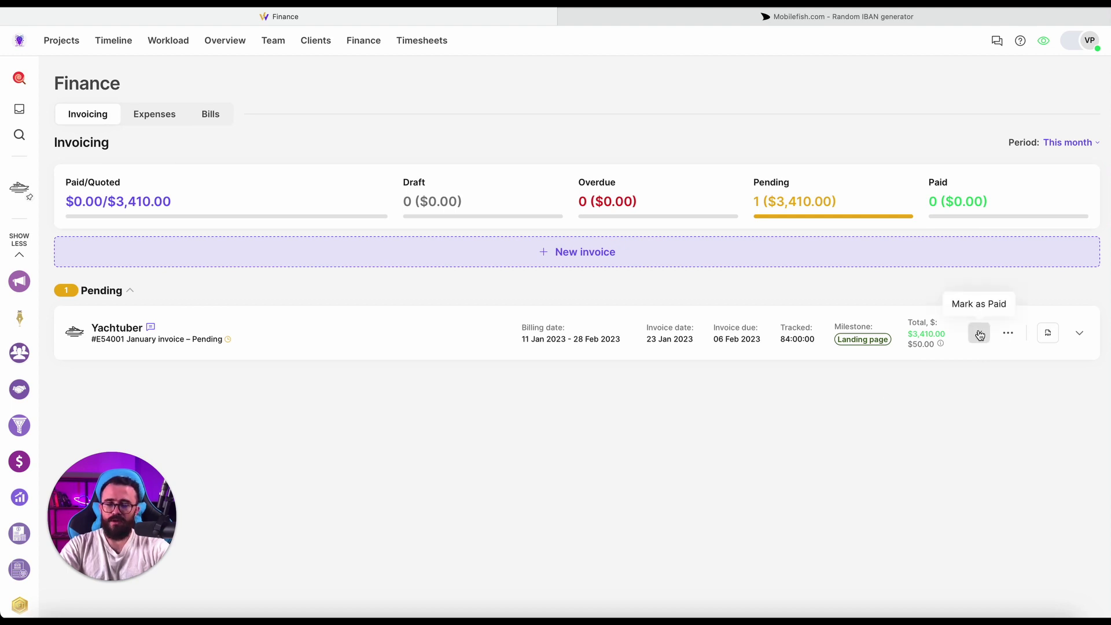
Mark pending invoice #E54001 as paid, then decline it from the Paid group's actions menu.
left_click(1008, 333)
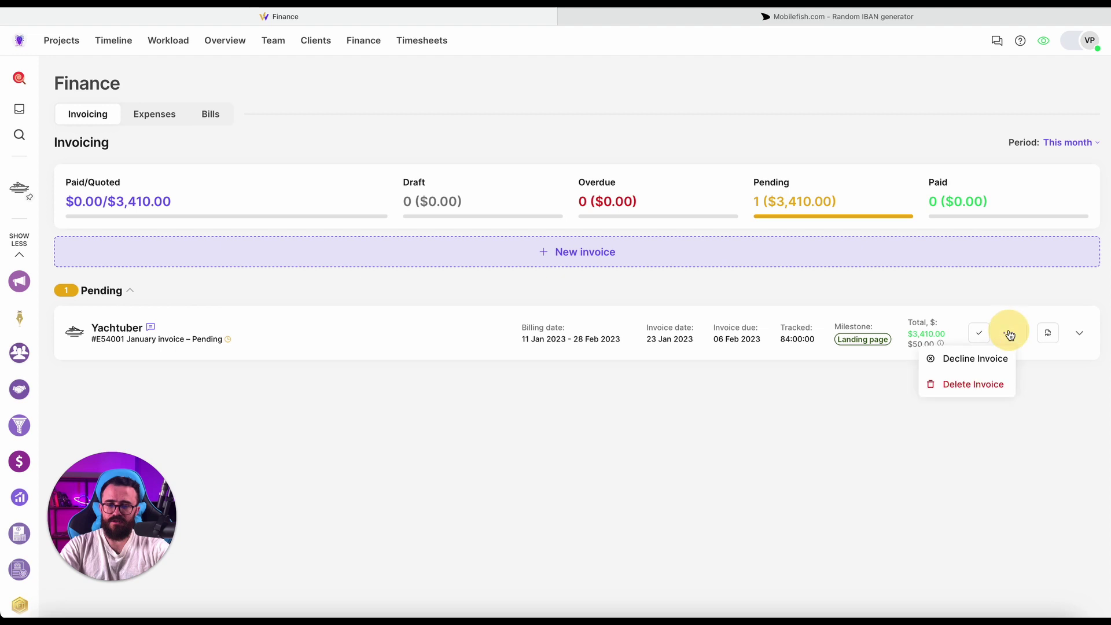
left_click(1012, 293)
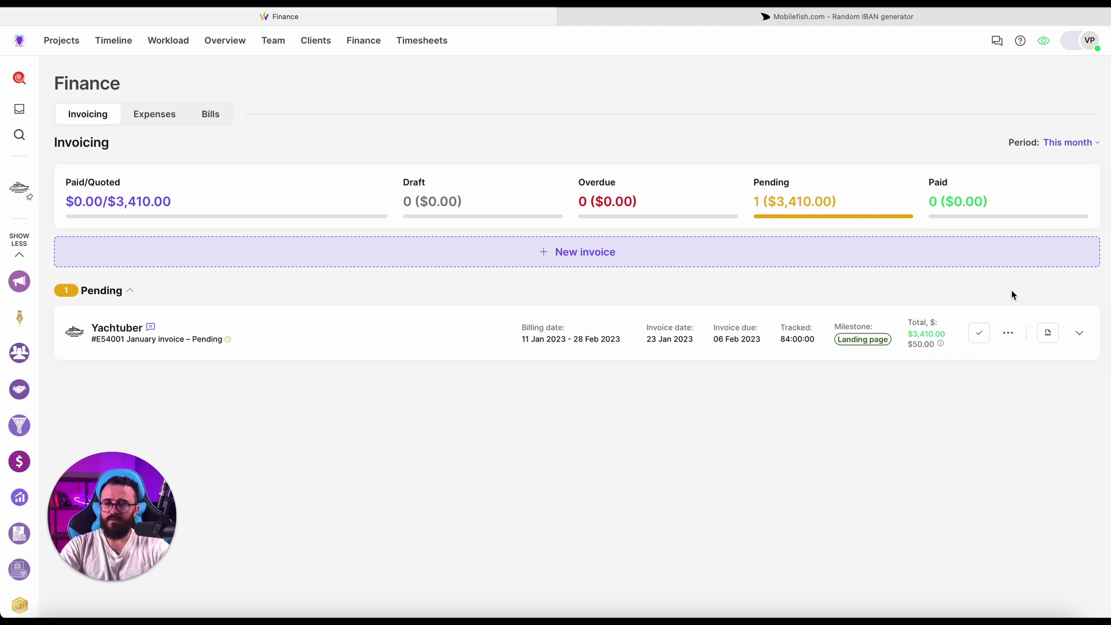
left_click(985, 335)
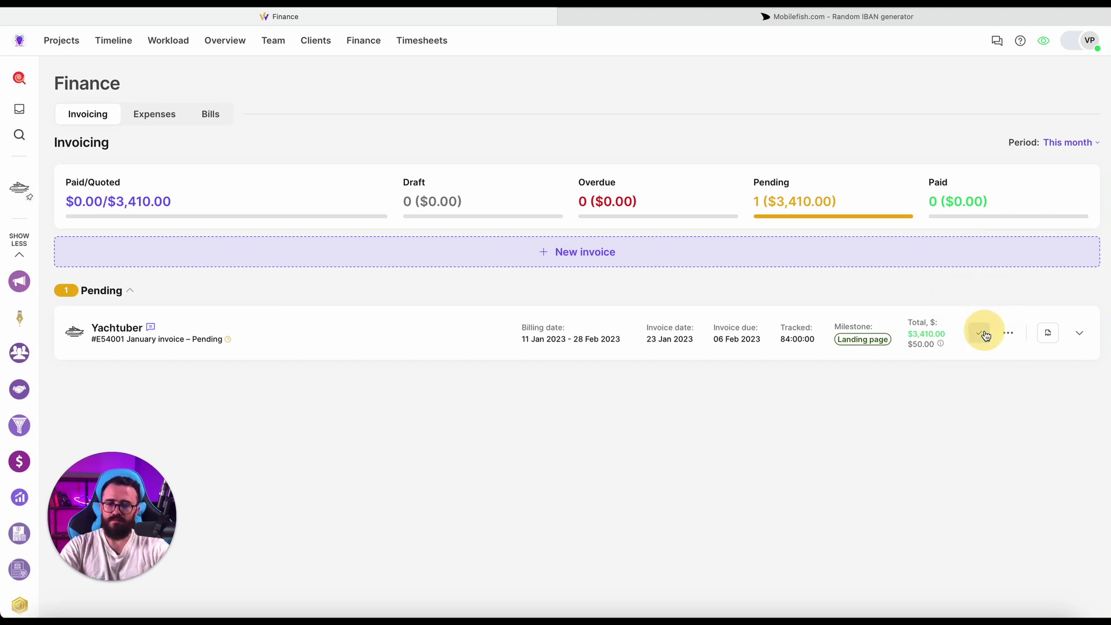
left_click(110, 289)
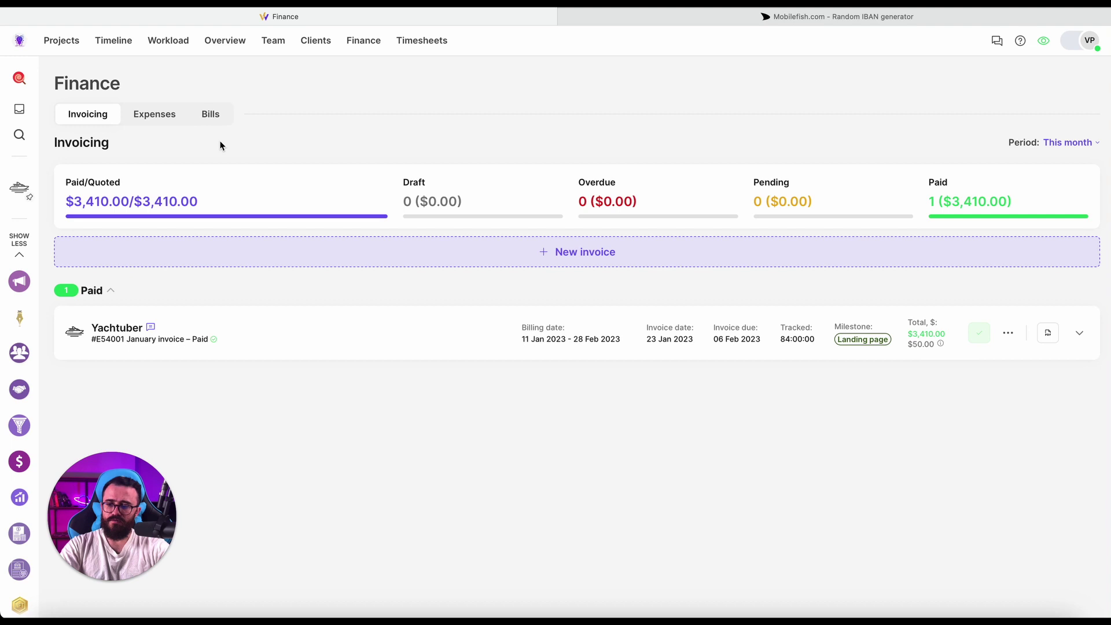
left_click(1015, 334)
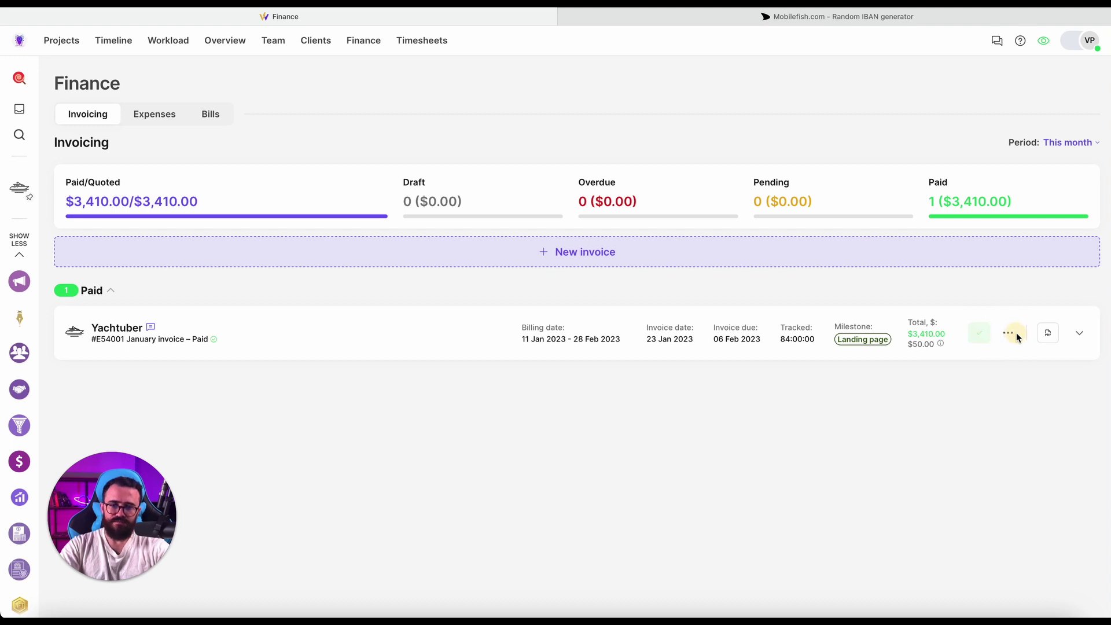
left_click(992, 357)
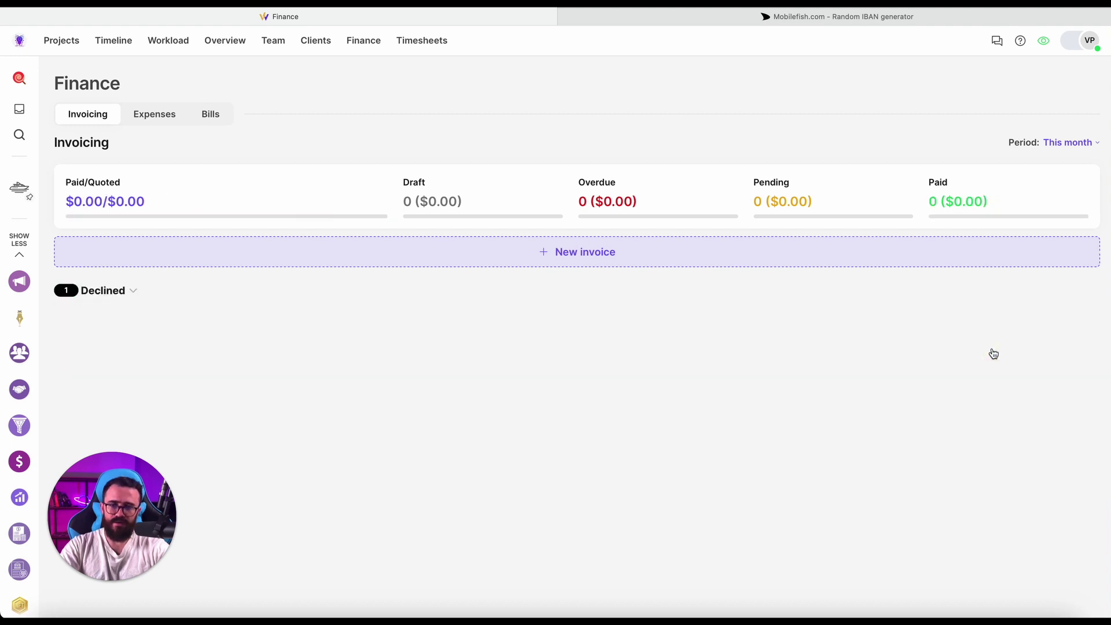
Reveal #E54001 under Declined, close the notifications warning, and view it in Finance's Declined section.
left_click(117, 290)
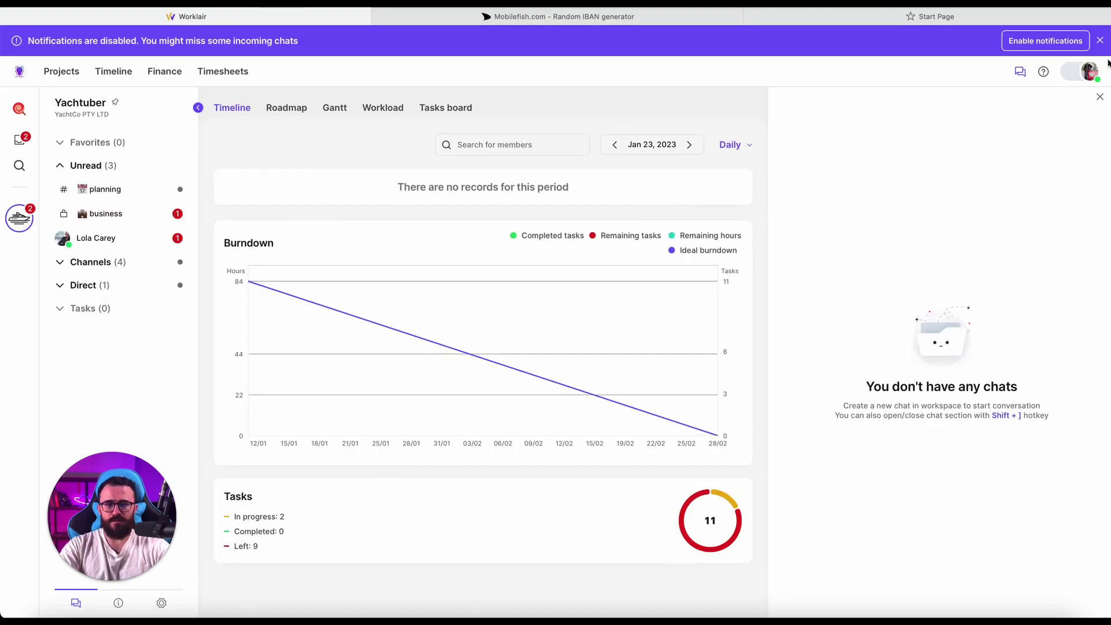
left_click(1099, 40)
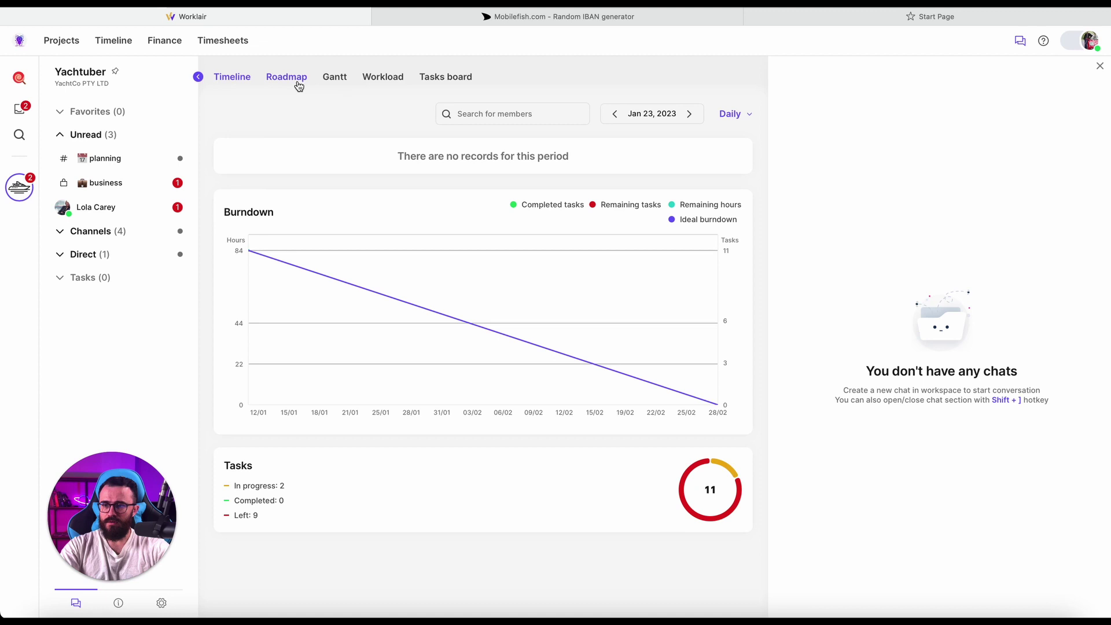
left_click(171, 41)
left_click(131, 245)
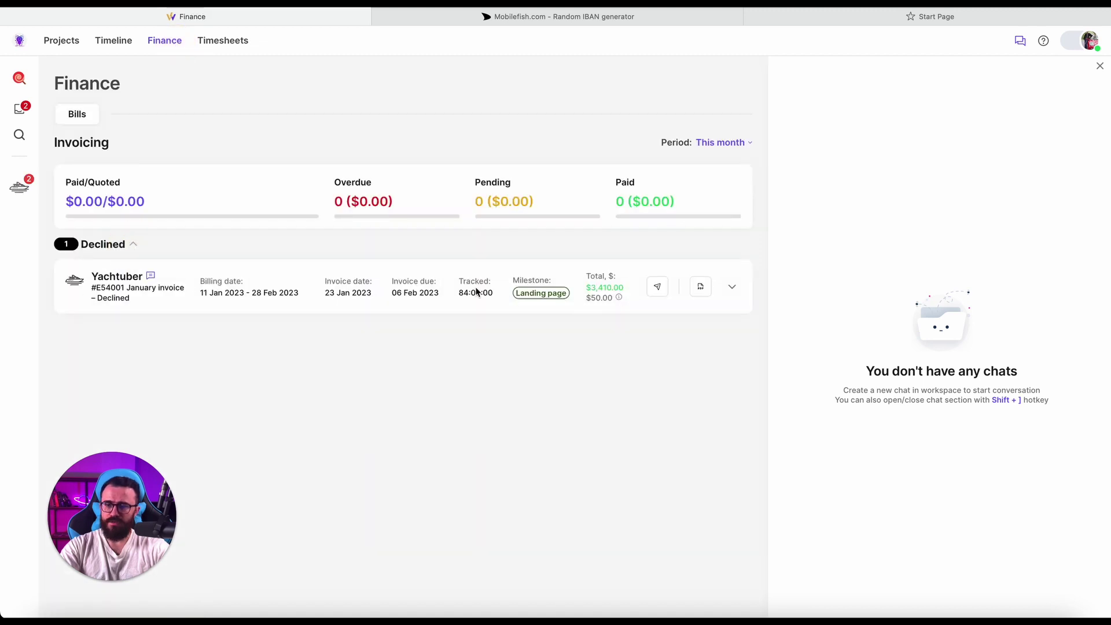
Hide the chat panel and try publishing declined invoice #E54001, dismissing the access-denied error.
left_click(1020, 41)
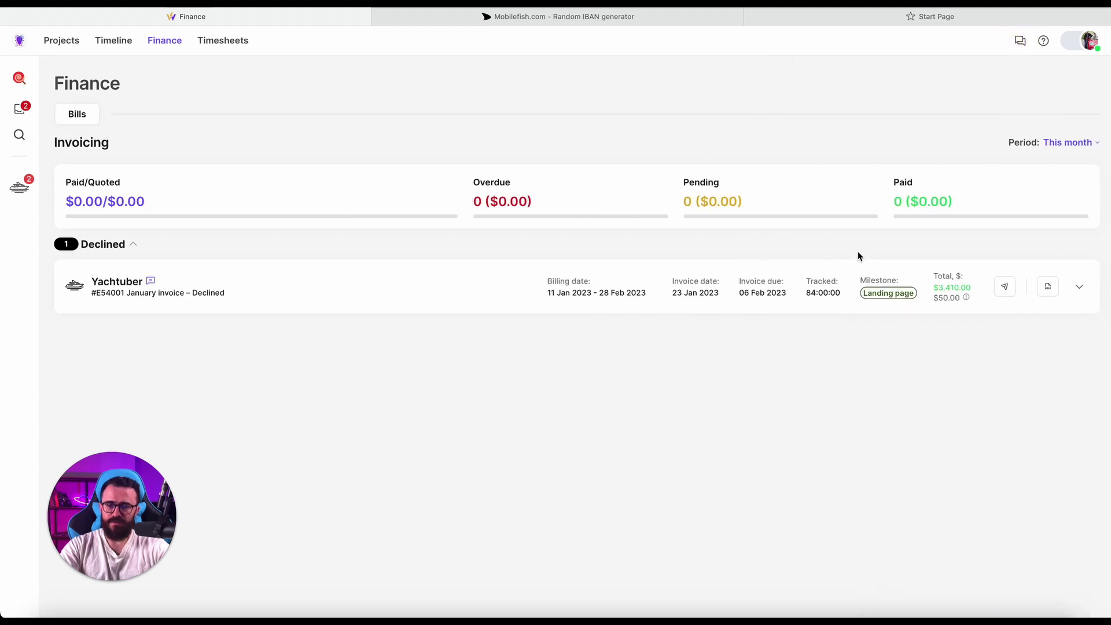
left_click(1004, 292)
left_click(627, 383)
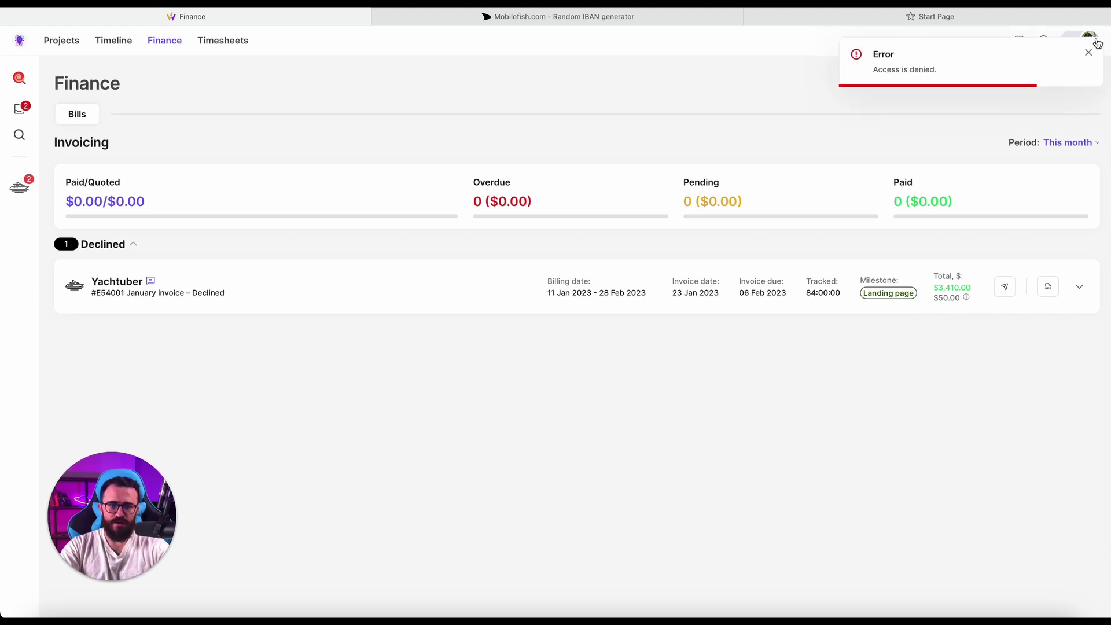
left_click(1090, 54)
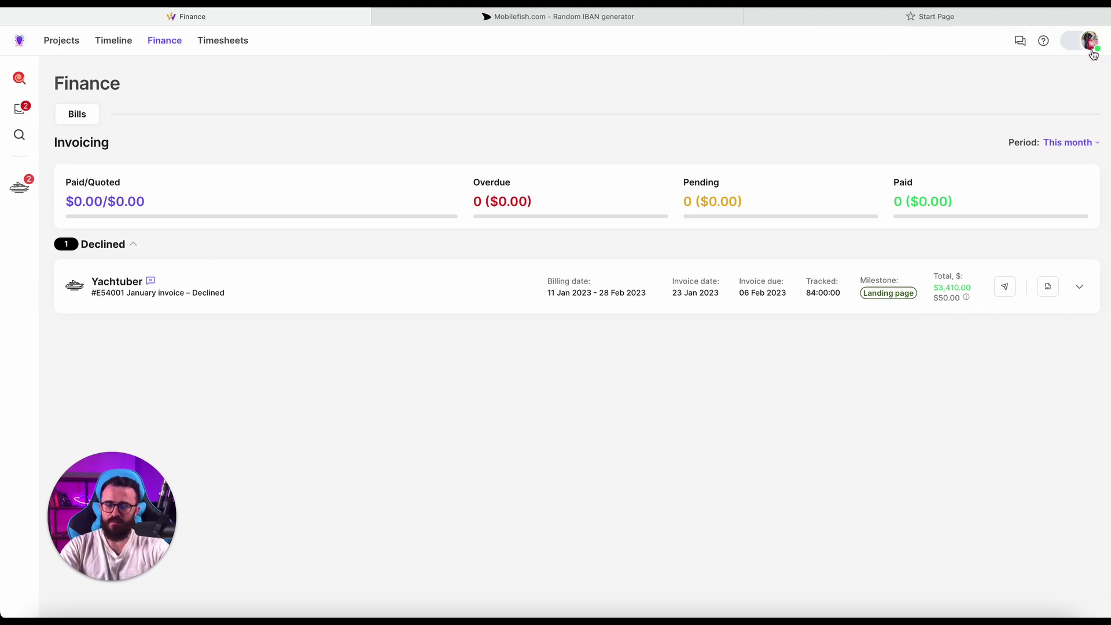